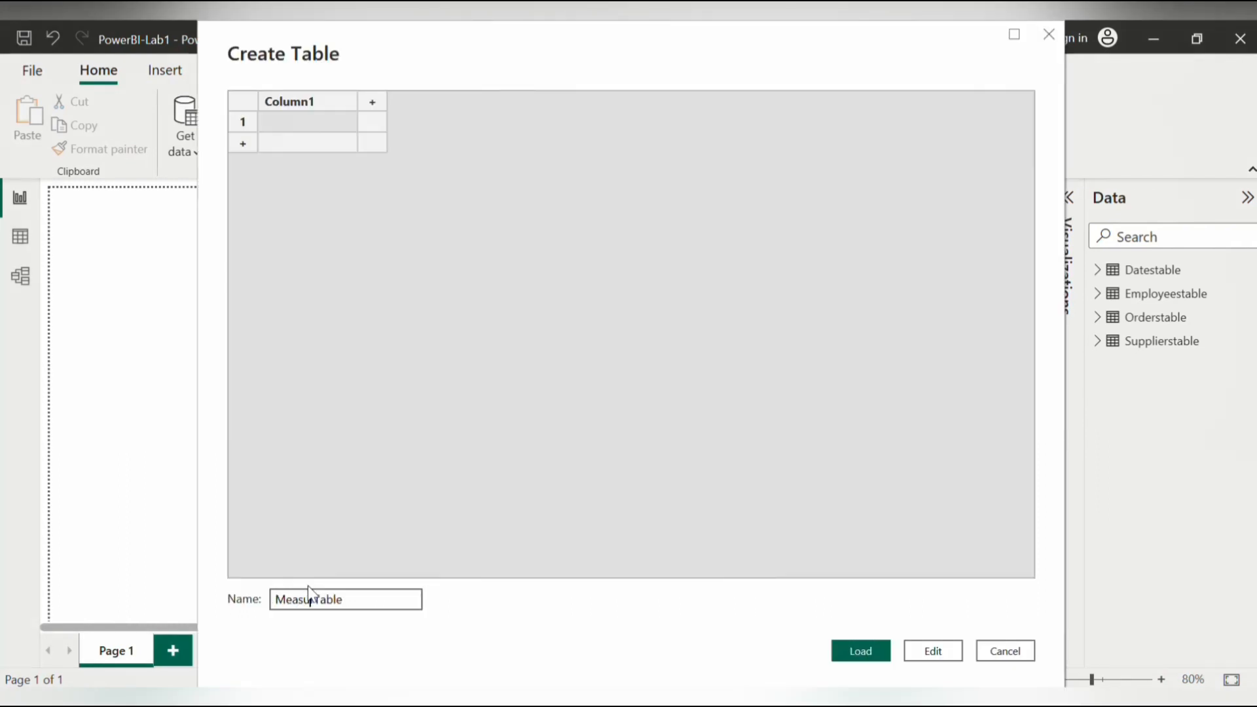
Load the new MeasureTable into the model and add a measure named Total Sales to it
{"action": "left_click", "coordinate": [865, 642]}
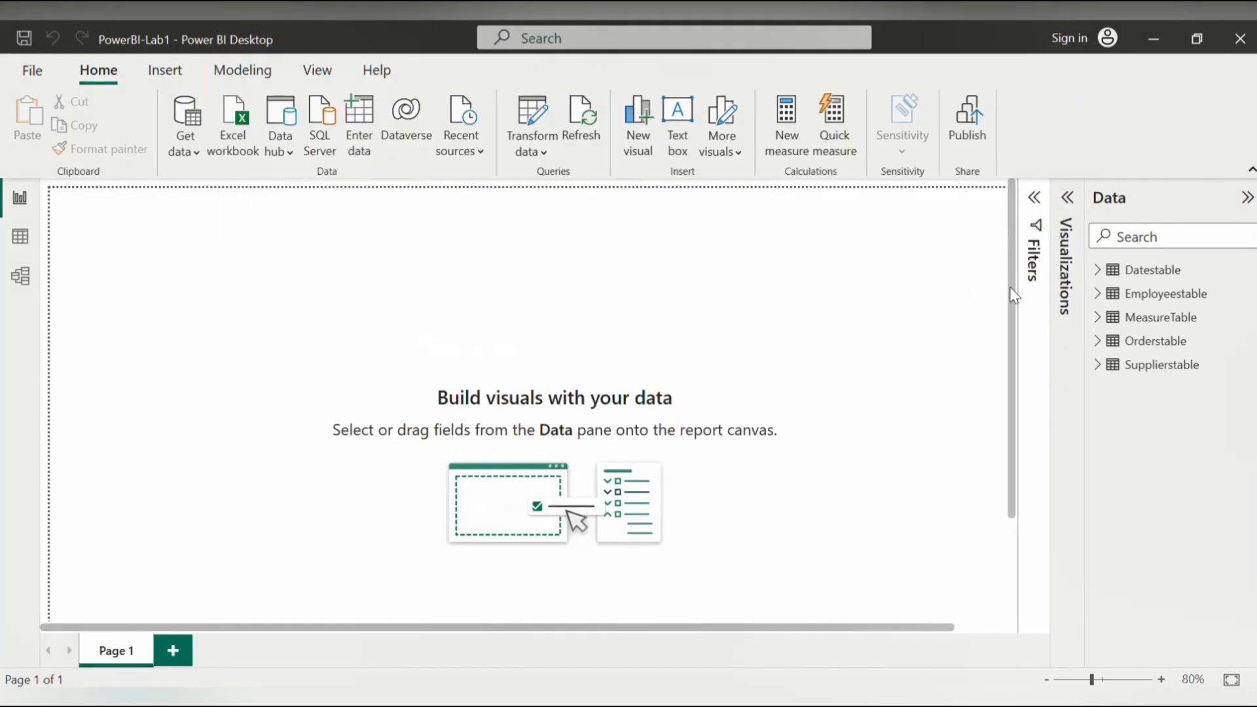
{"action": "left_click", "coordinate": [1098, 318]}
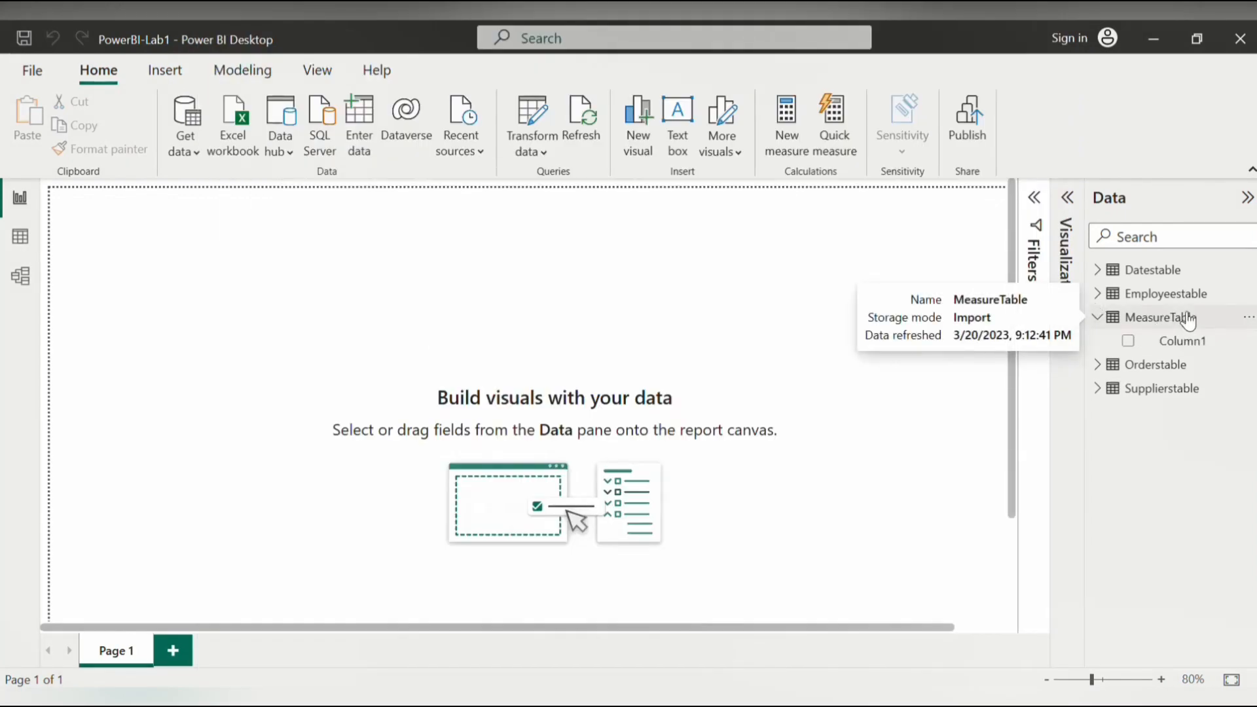
{"action": "left_click", "coordinate": [1248, 319]}
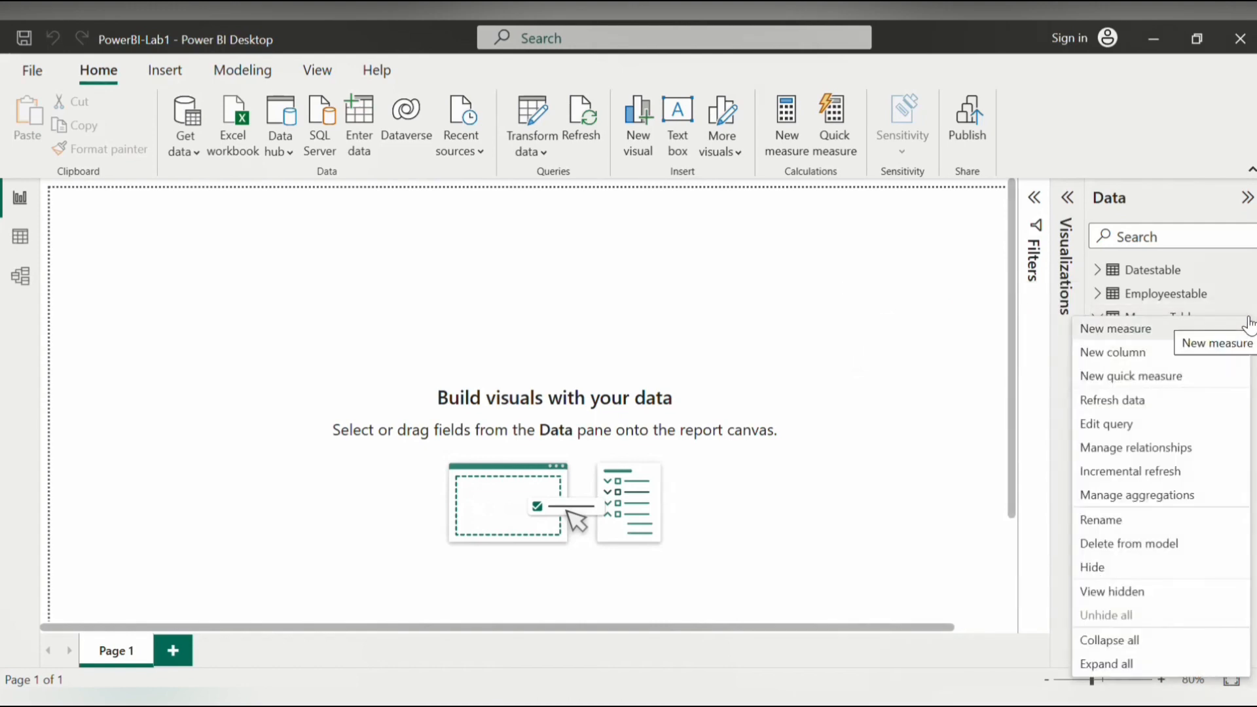
{"action": "left_click", "coordinate": [1227, 336]}
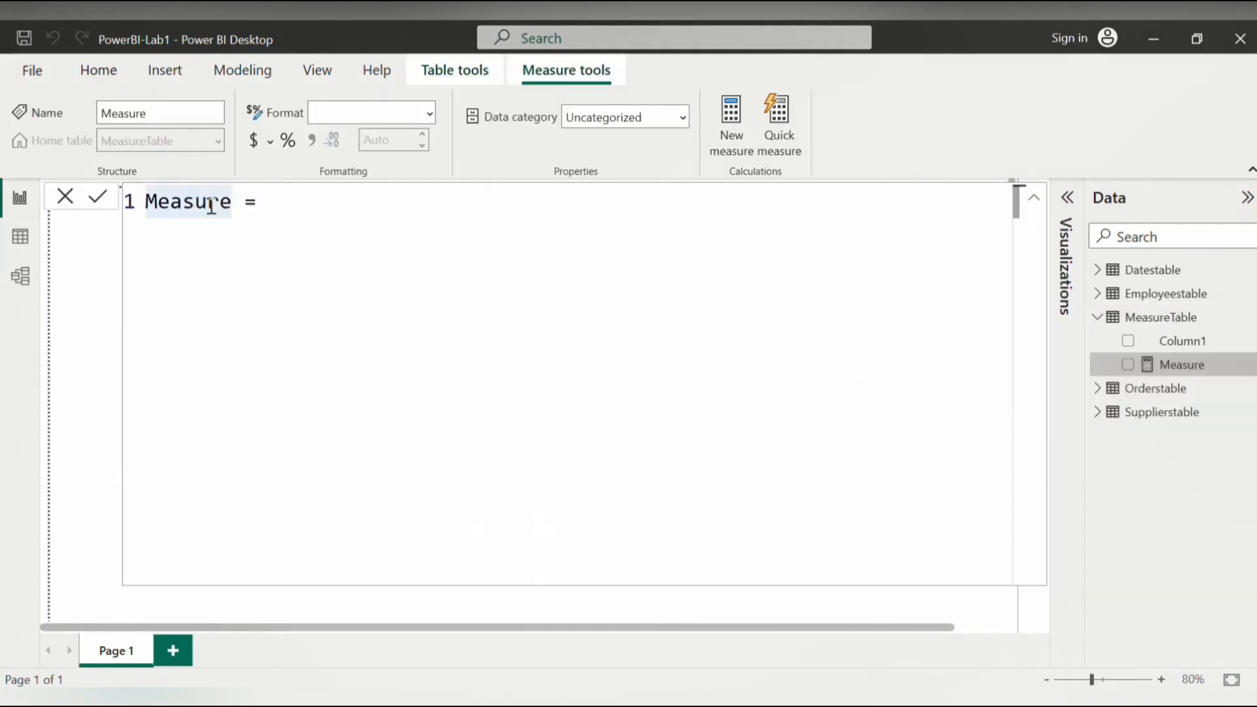
{"action": "double_click", "coordinate": [210, 205]}
{"action": "type", "text": "Total S"}
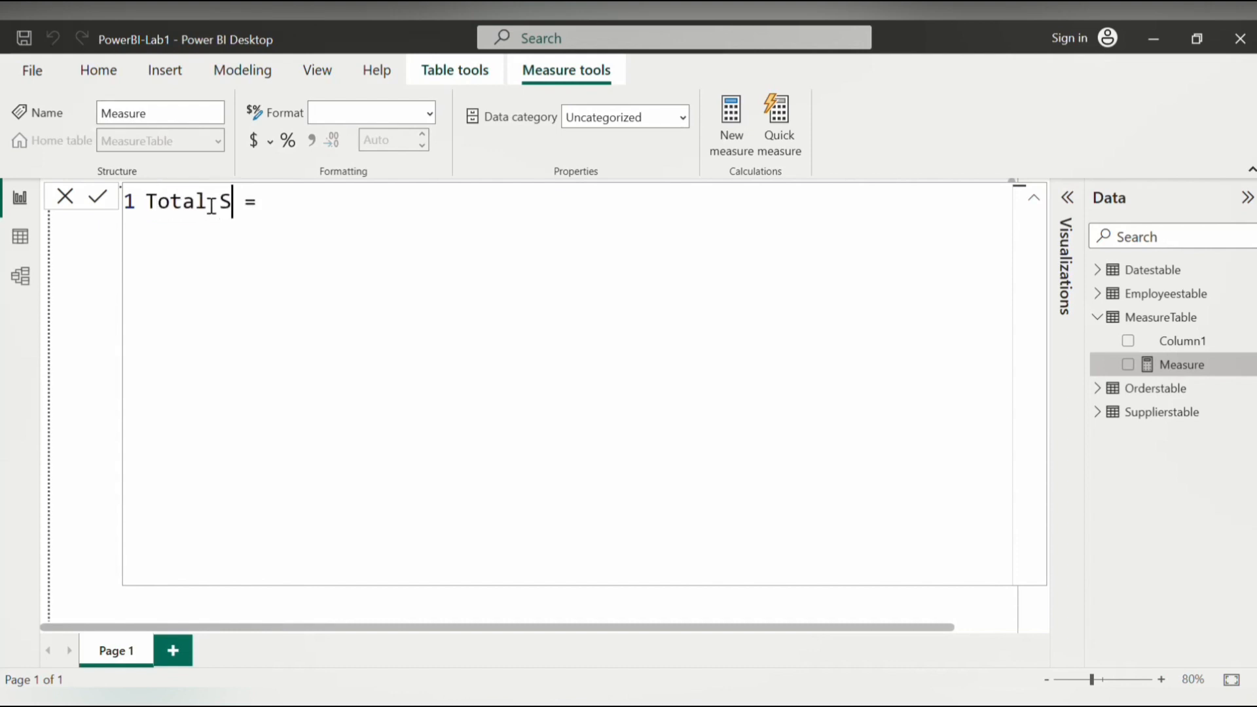
{"action": "type", "text": "ales"}
Begin the Total Sales formula with a SUMX function that iterates over Orderstable
{"action": "left_click", "coordinate": [379, 202]}
{"action": "type", "text": "SUM"}
{"action": "left_click", "coordinate": [417, 338]}
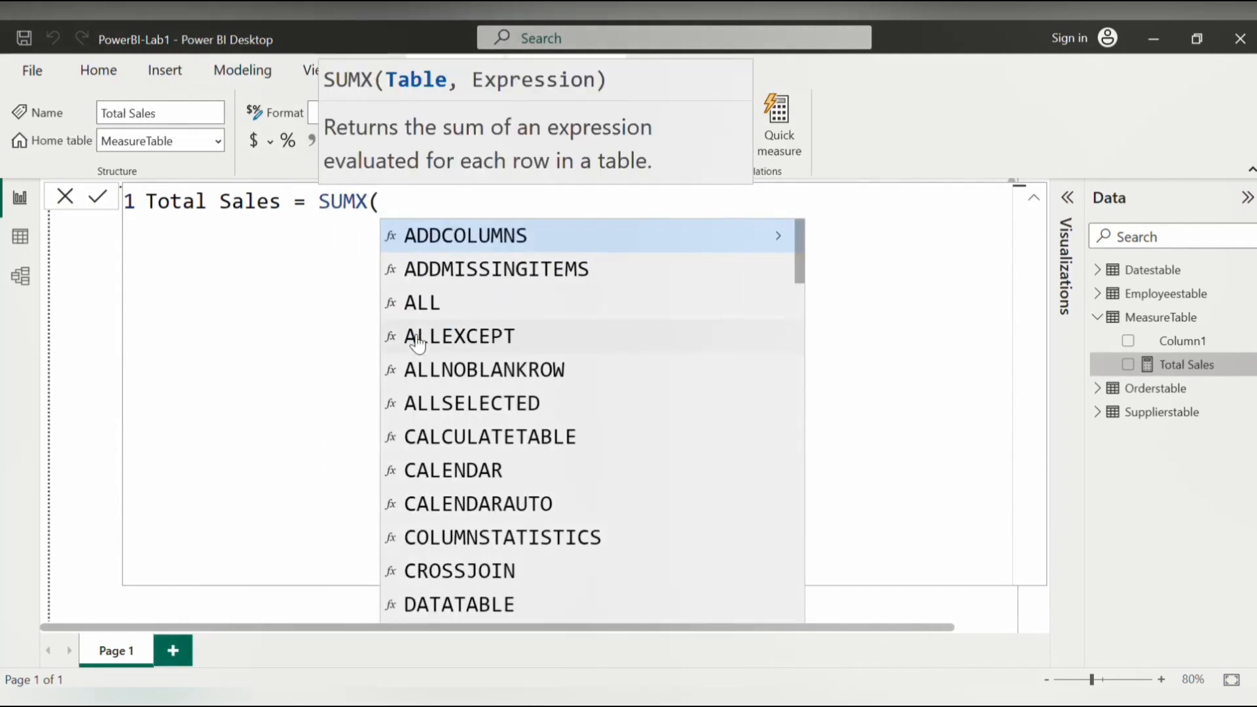
{"action": "type", "text": "Or"}
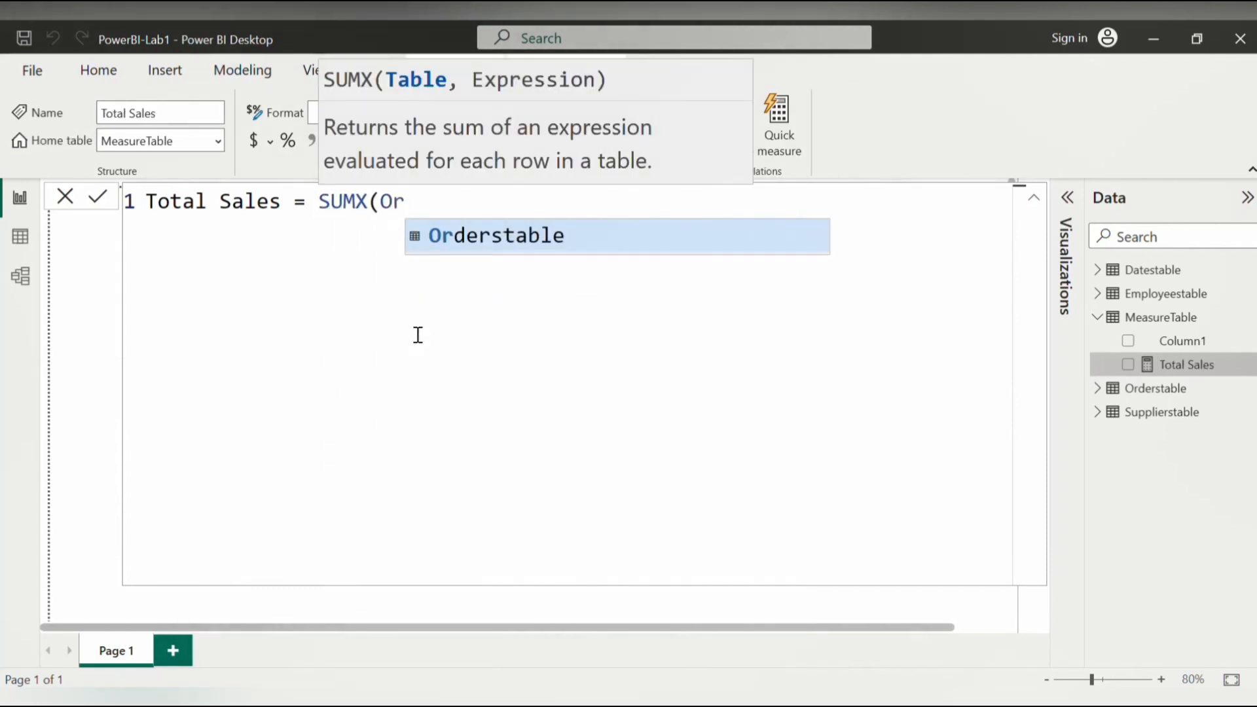
{"action": "left_click", "coordinate": [481, 237]}
{"action": "type", "text": ","}
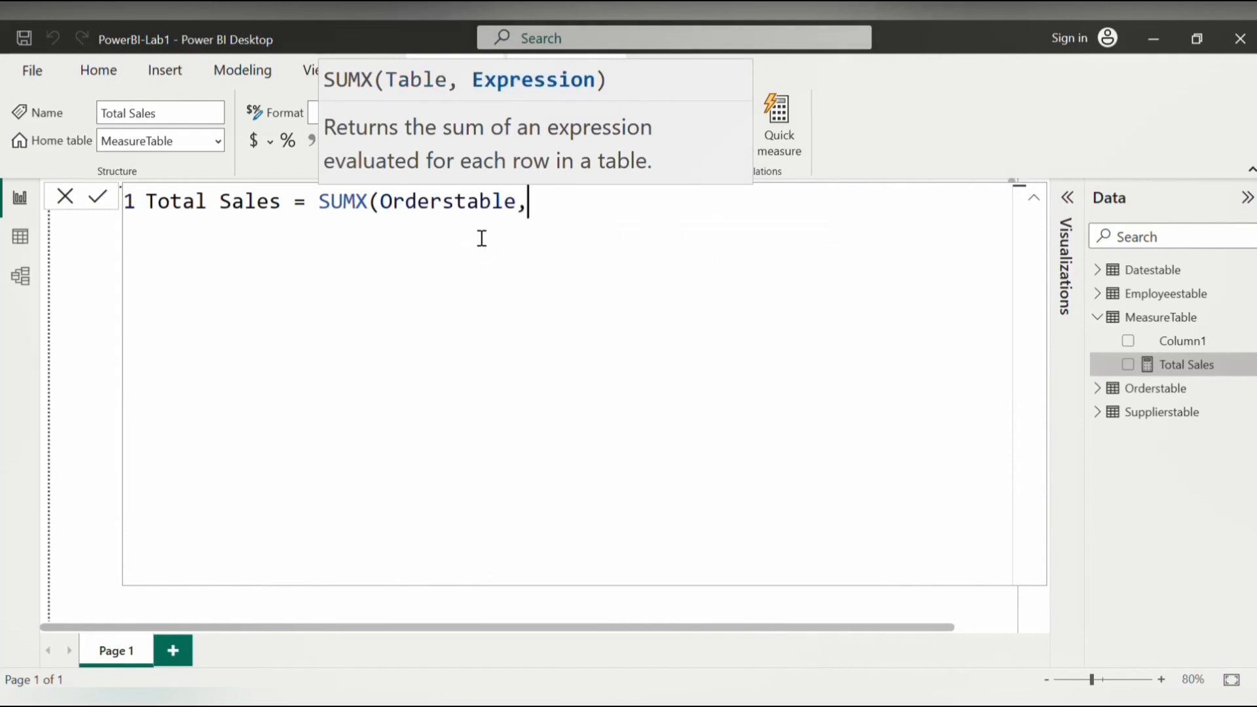
Complete the SUMX expression as Orderstable[Amount]*Orderstable[SellingPrice] and commit the Total Sales measure
{"action": "type", "text": "Ord"}
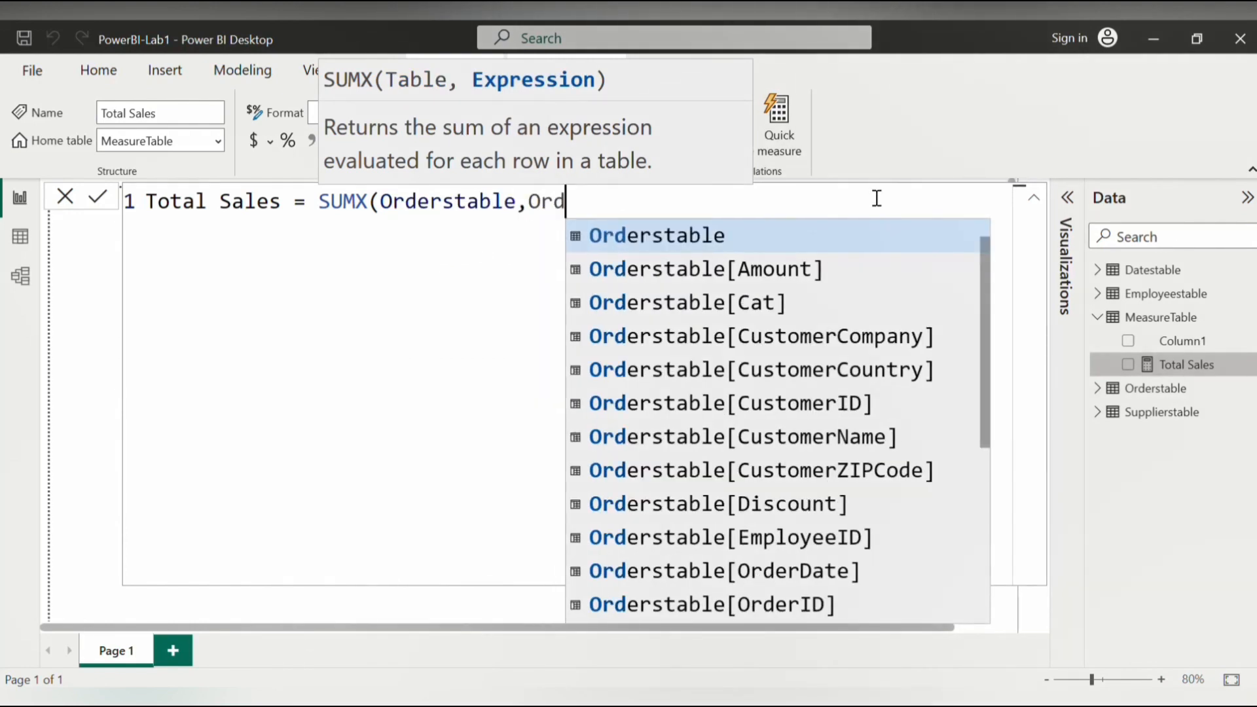
{"action": "left_click", "coordinate": [818, 273]}
{"action": "type", "text": "*"}
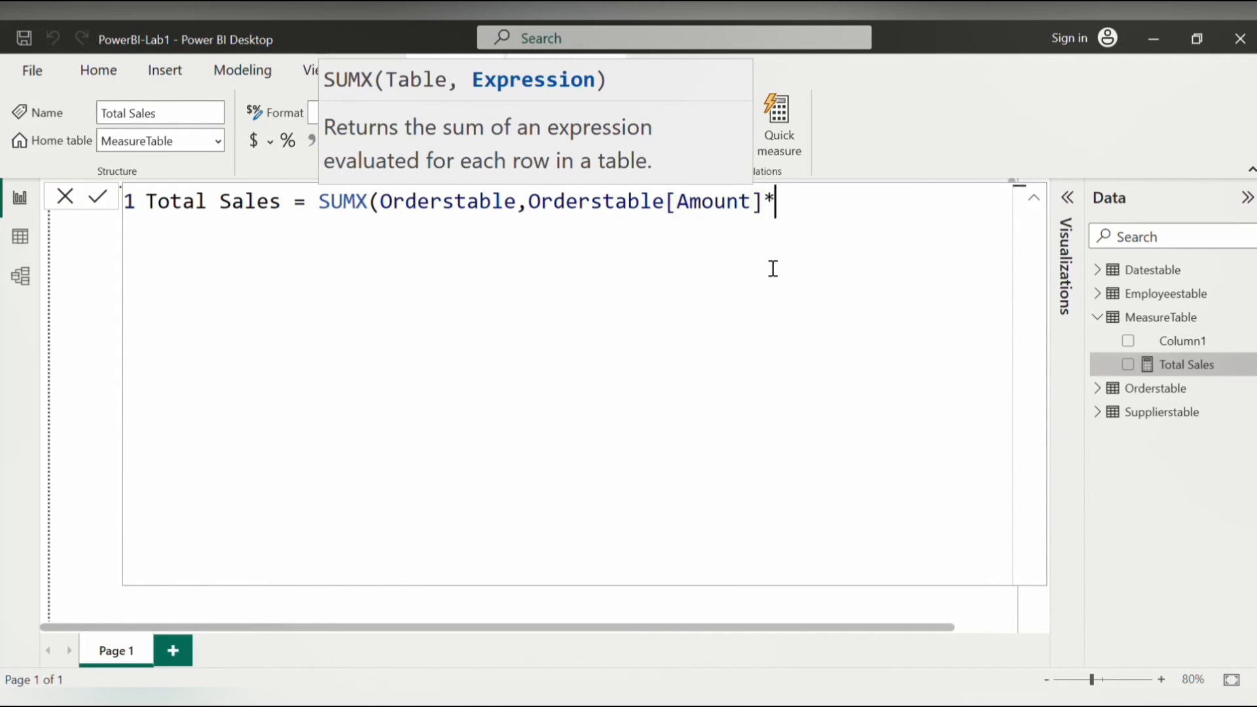
{"action": "type", "text": "Order"}
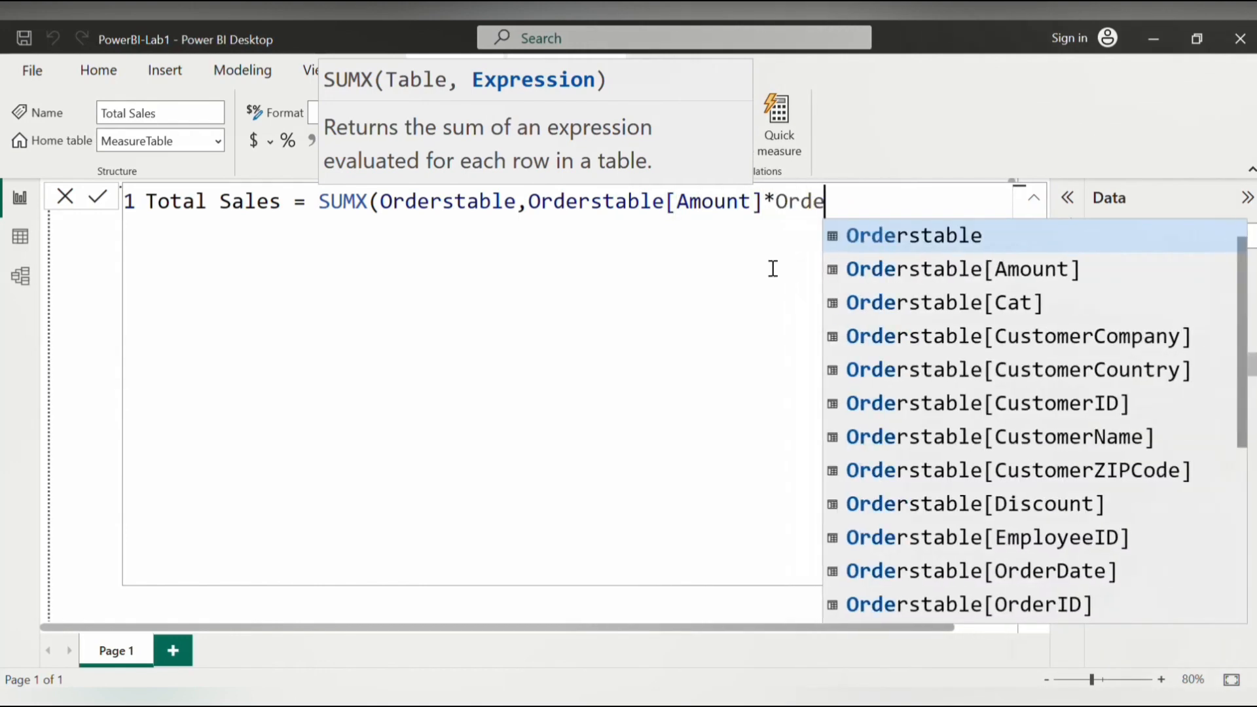
{"action": "scroll", "coordinate": [974, 386], "scroll_direction": "down", "scroll_amount": 3}
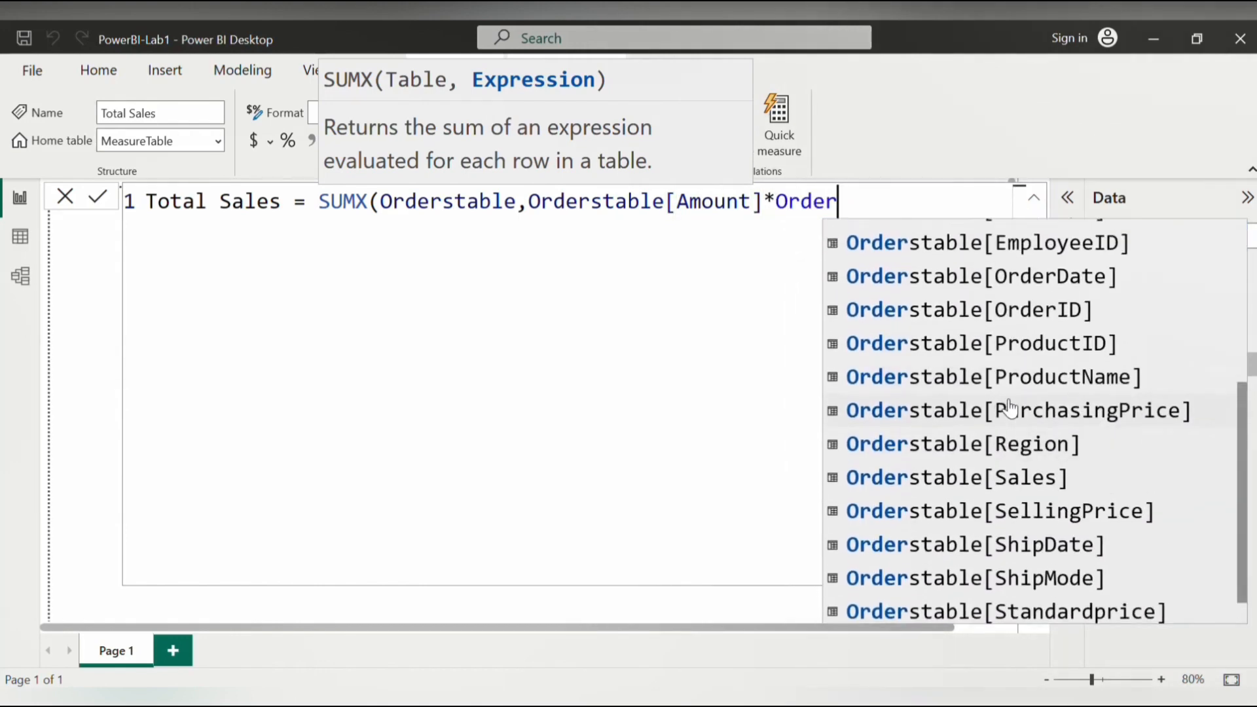
{"action": "left_click", "coordinate": [1022, 520]}
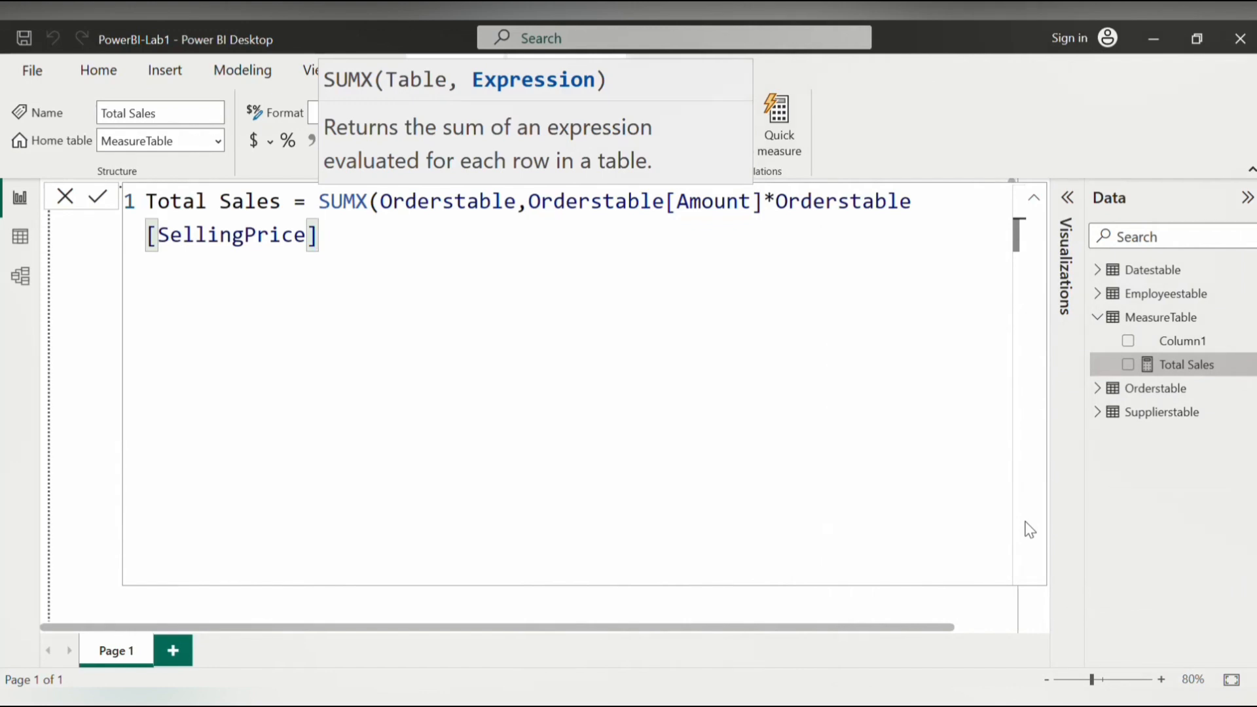
{"action": "type", "text": ")"}
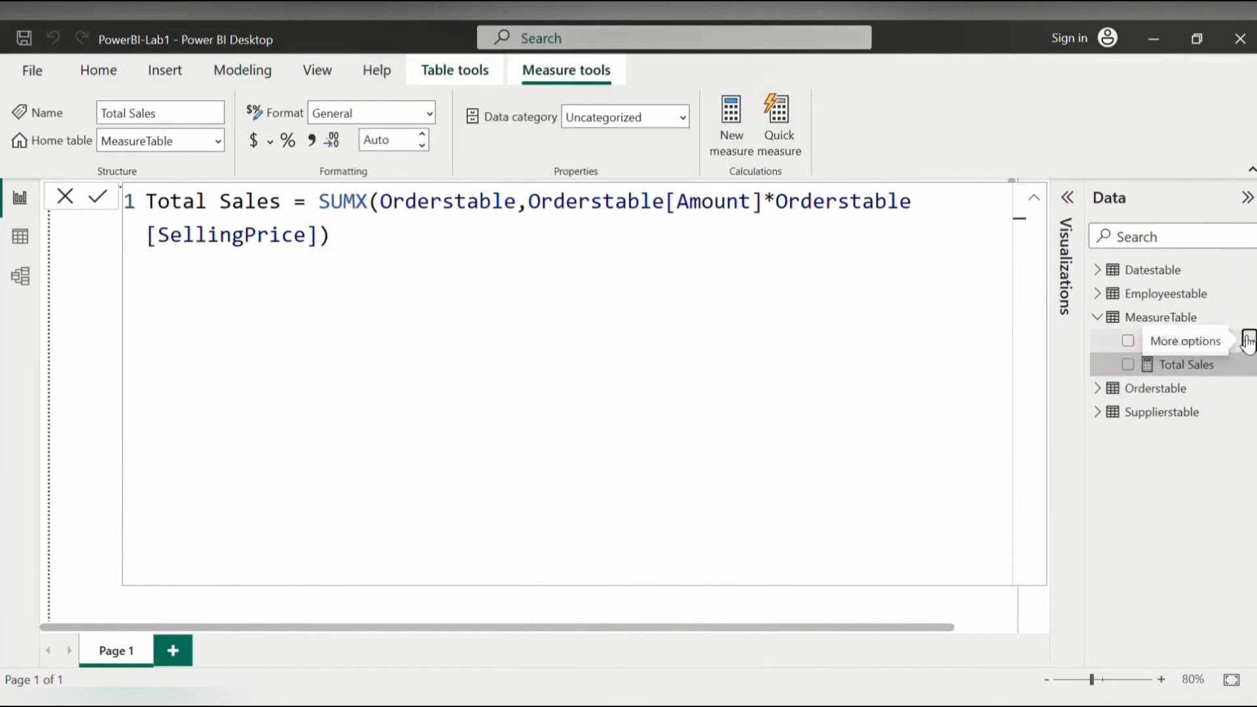
Delete the empty Column1 from MeasureTable
{"action": "left_click", "coordinate": [1244, 341]}
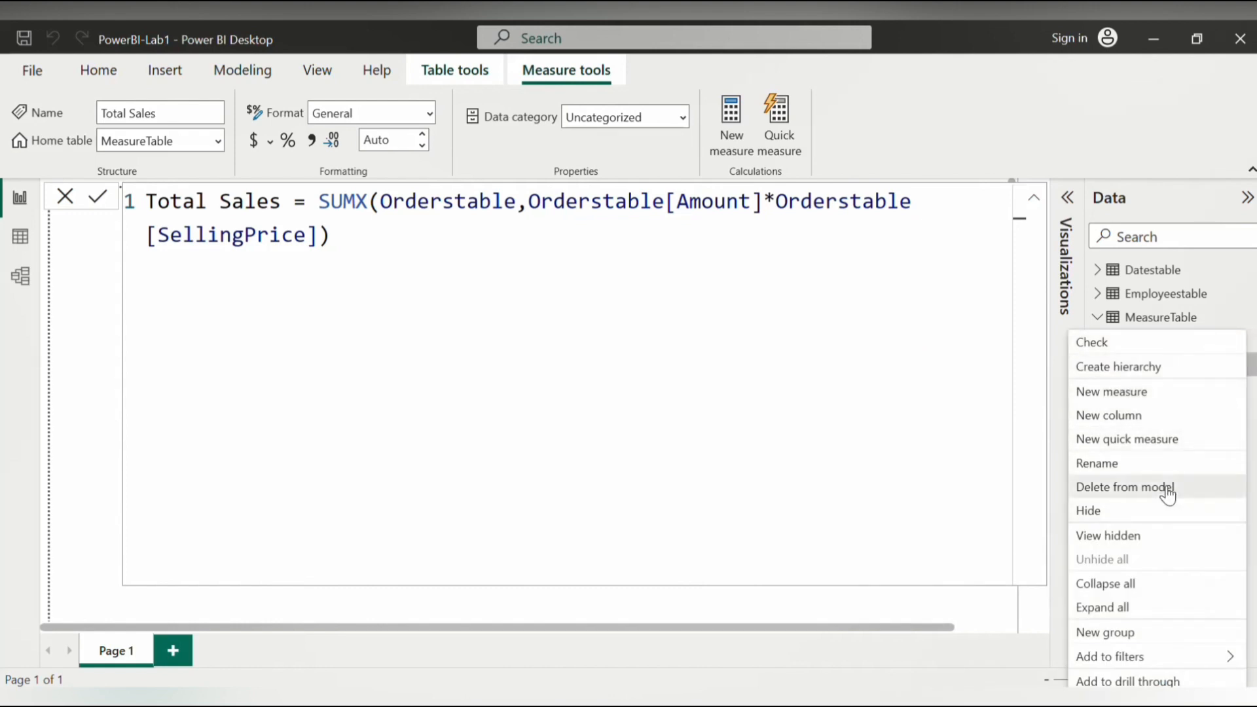
{"action": "left_click", "coordinate": [1094, 488]}
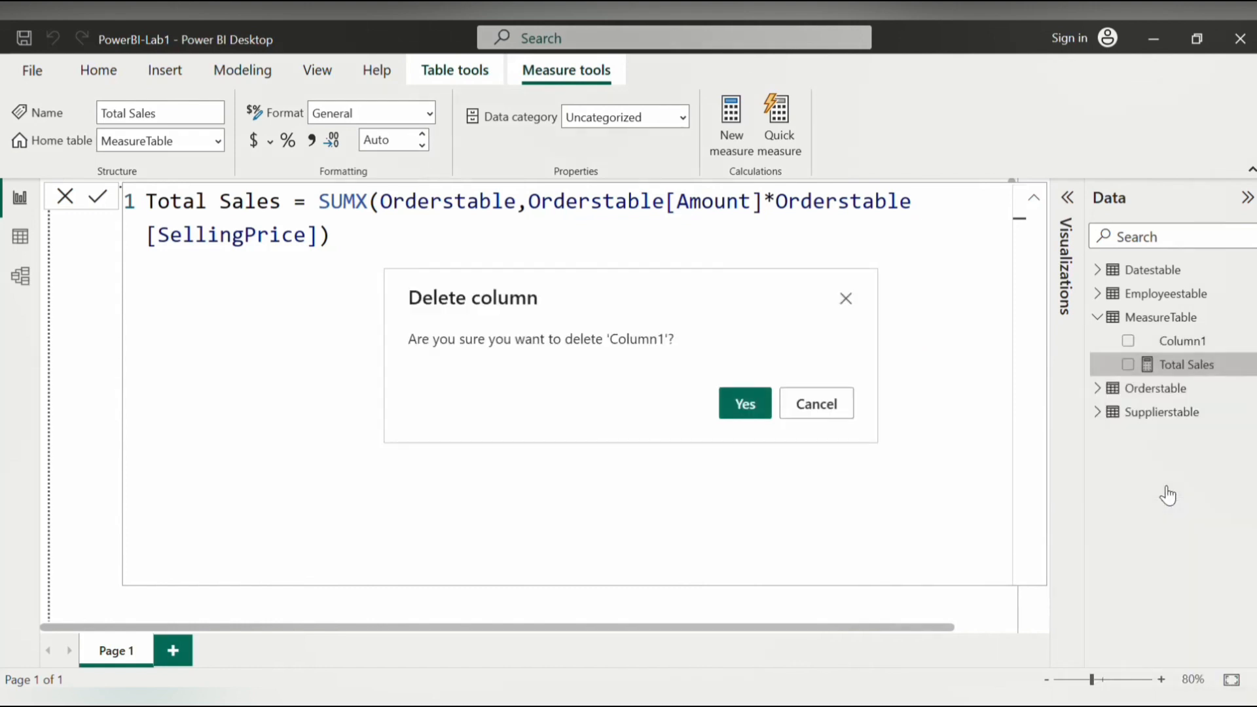
{"action": "left_click", "coordinate": [747, 406]}
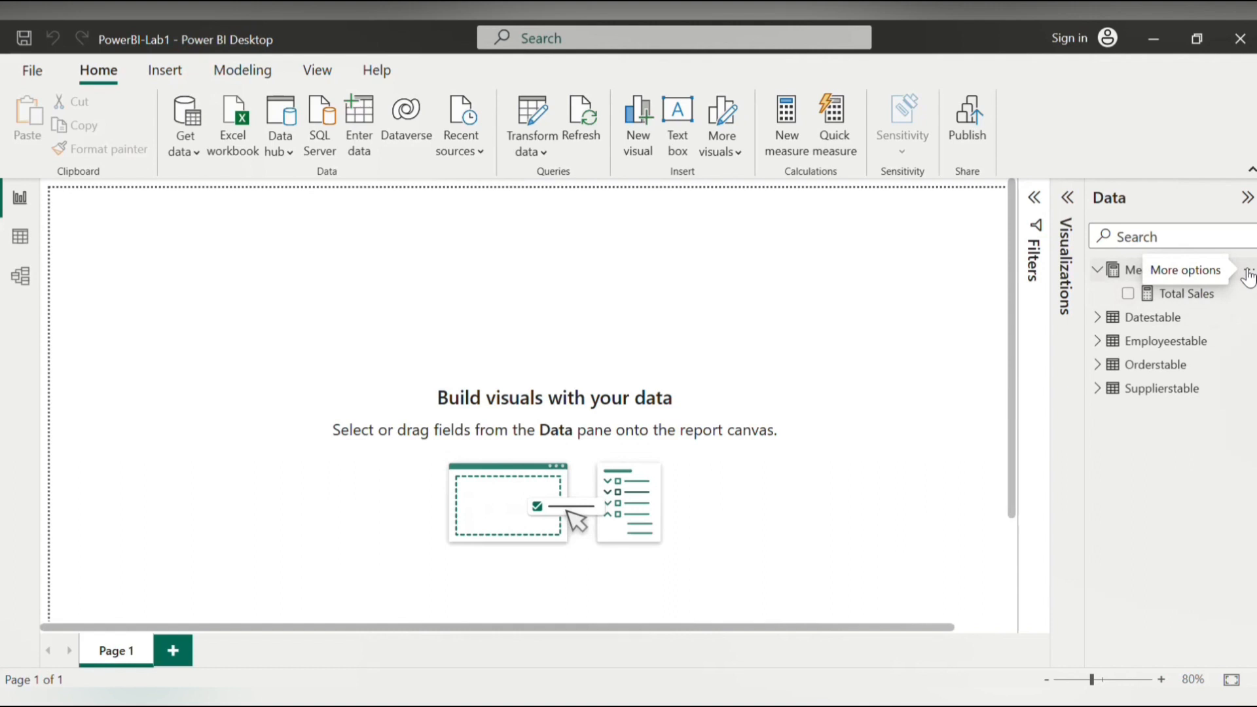
Add a second measure named Top20% to MeasureTable
{"action": "left_click", "coordinate": [1248, 275]}
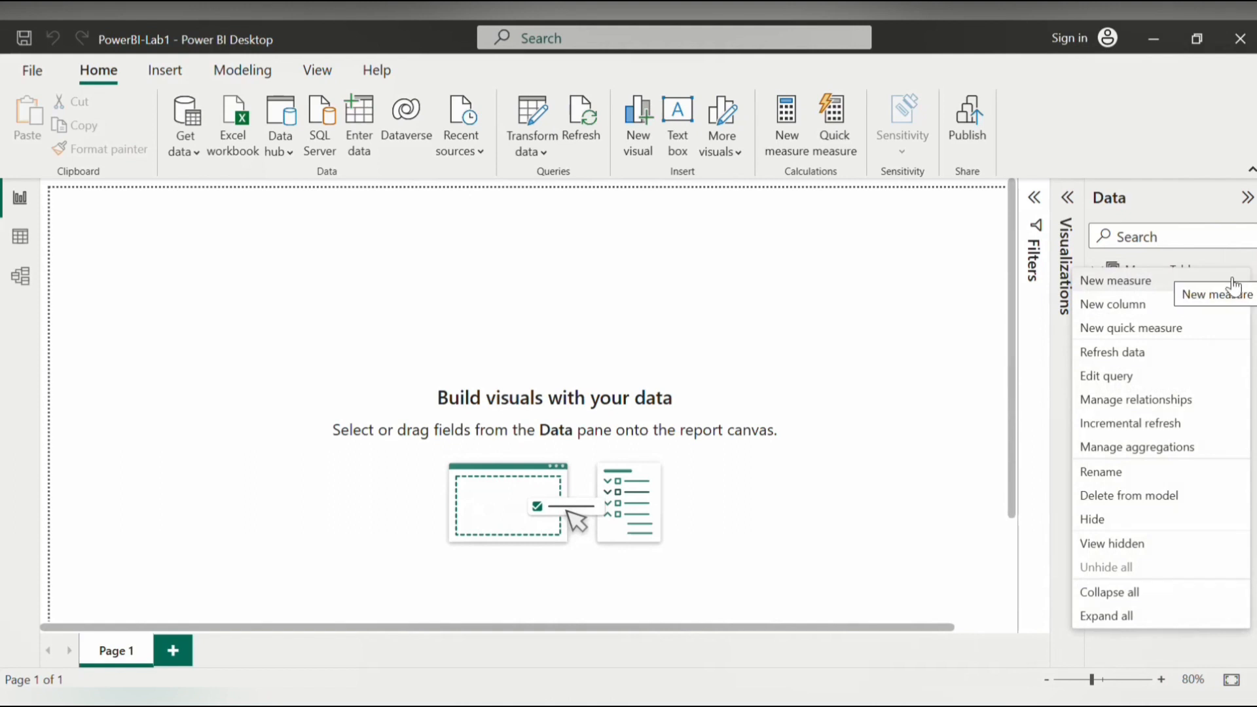
{"action": "left_click", "coordinate": [1224, 283]}
{"action": "double_click", "coordinate": [205, 205]}
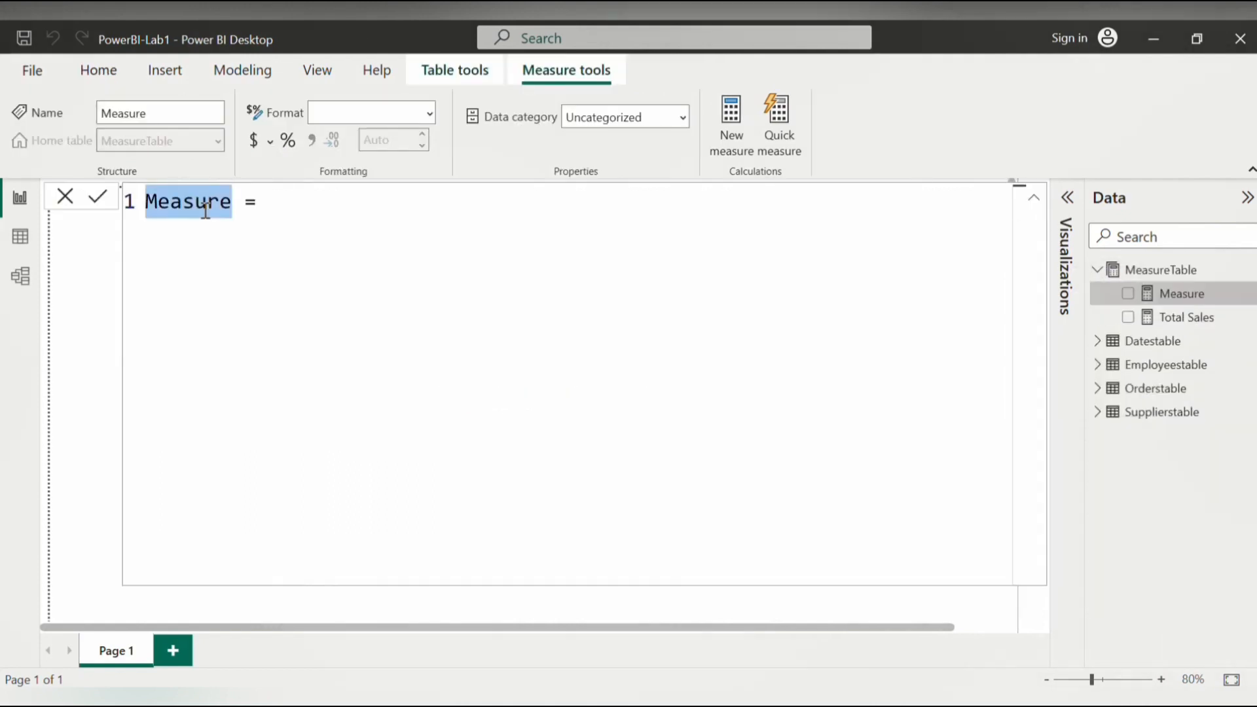
{"action": "type", "text": "Top2"}
{"action": "type", "text": "0%"}
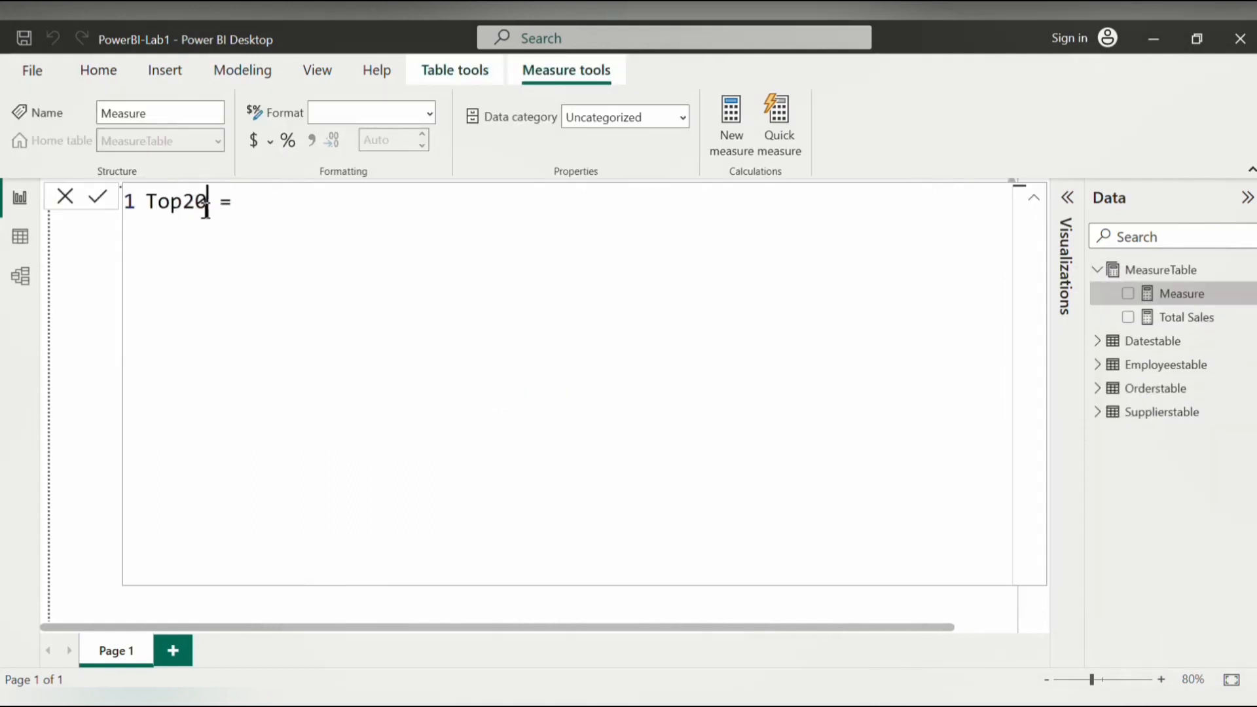
Declare a variable named _CustomerPercent at the start of the Top20% formula
{"action": "left_click", "coordinate": [274, 203]}
{"action": "type", "text": "VAR"}
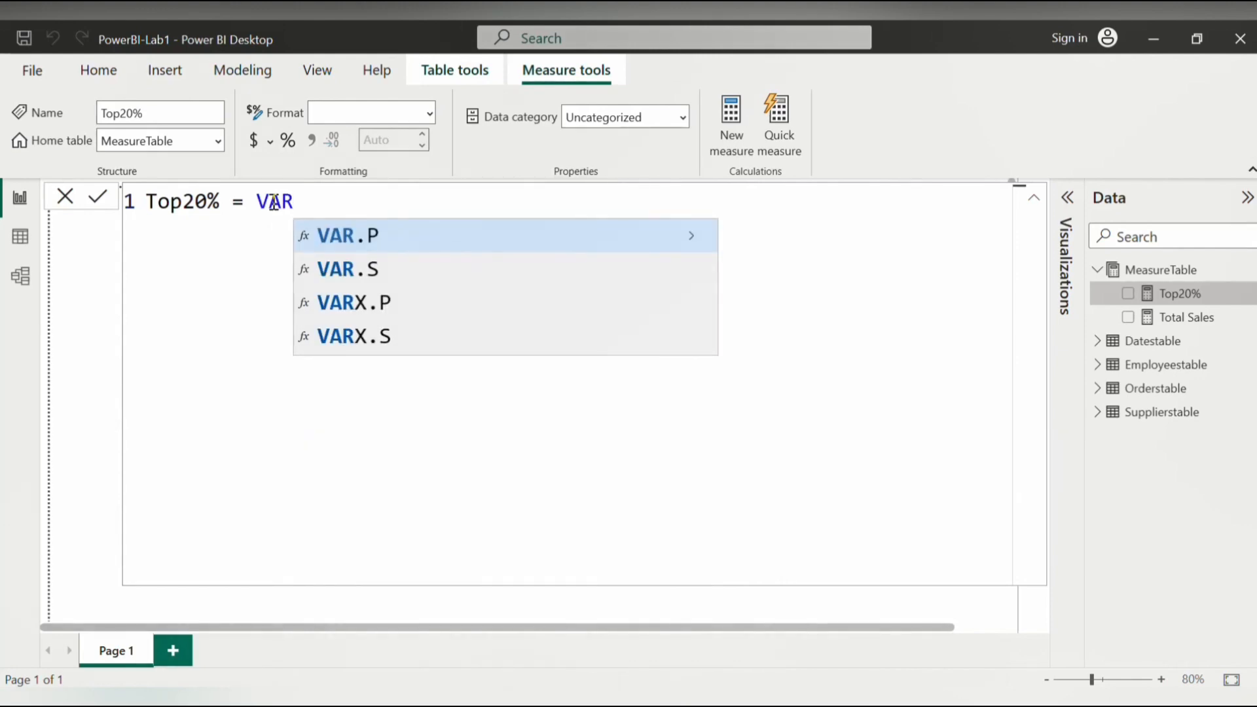
{"action": "type", "text": " C"}
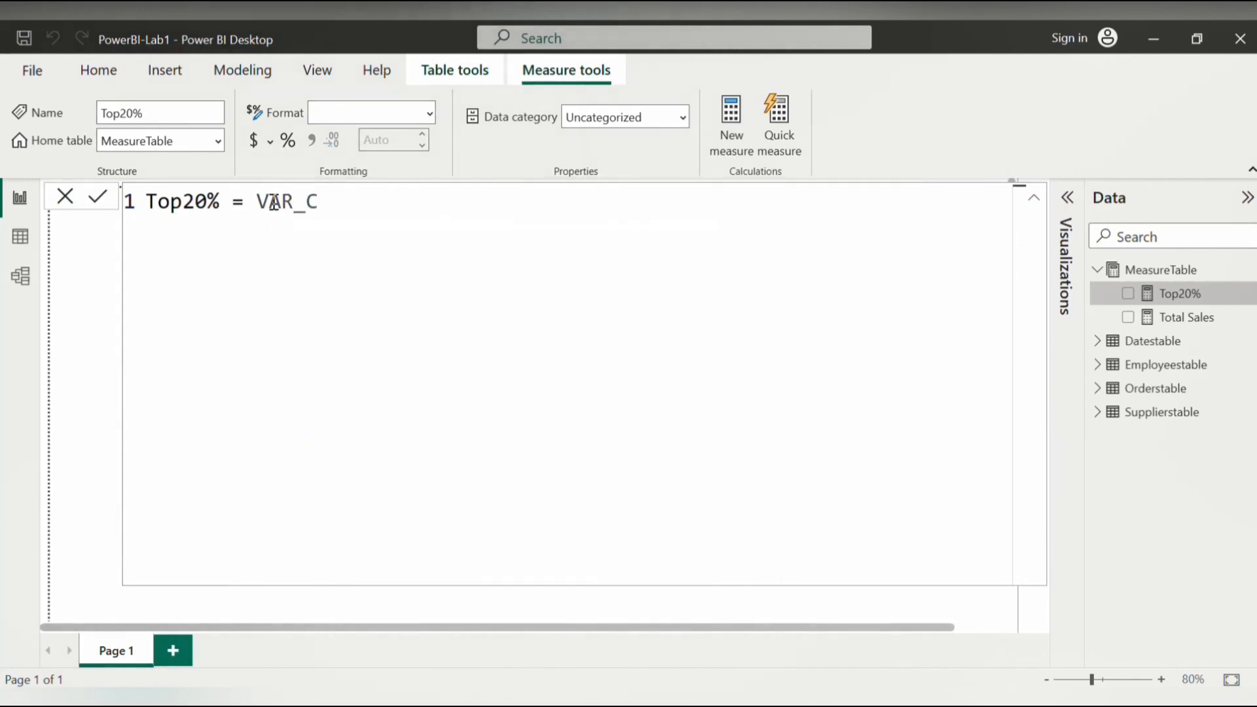
{"action": "type", "text": "ustomer"}
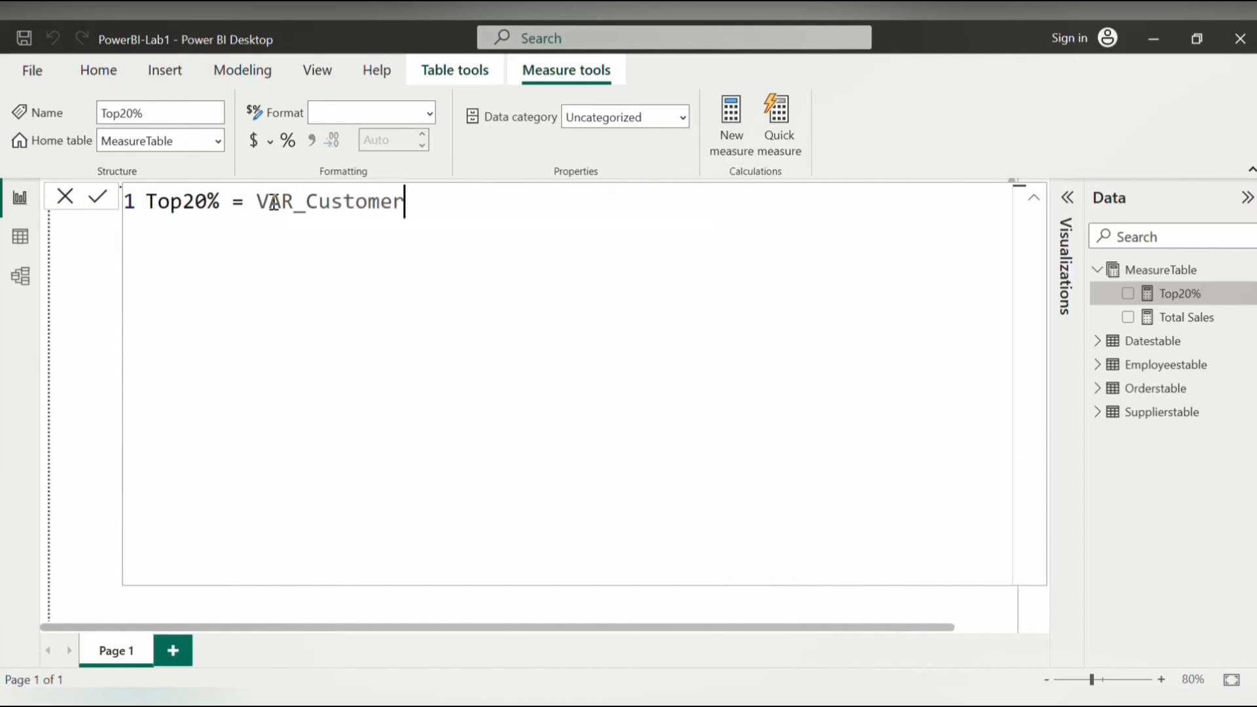
{"action": "type", "text": "Pe"}
{"action": "key", "text": "BackSpace"}
{"action": "type", "text": "ercent"}
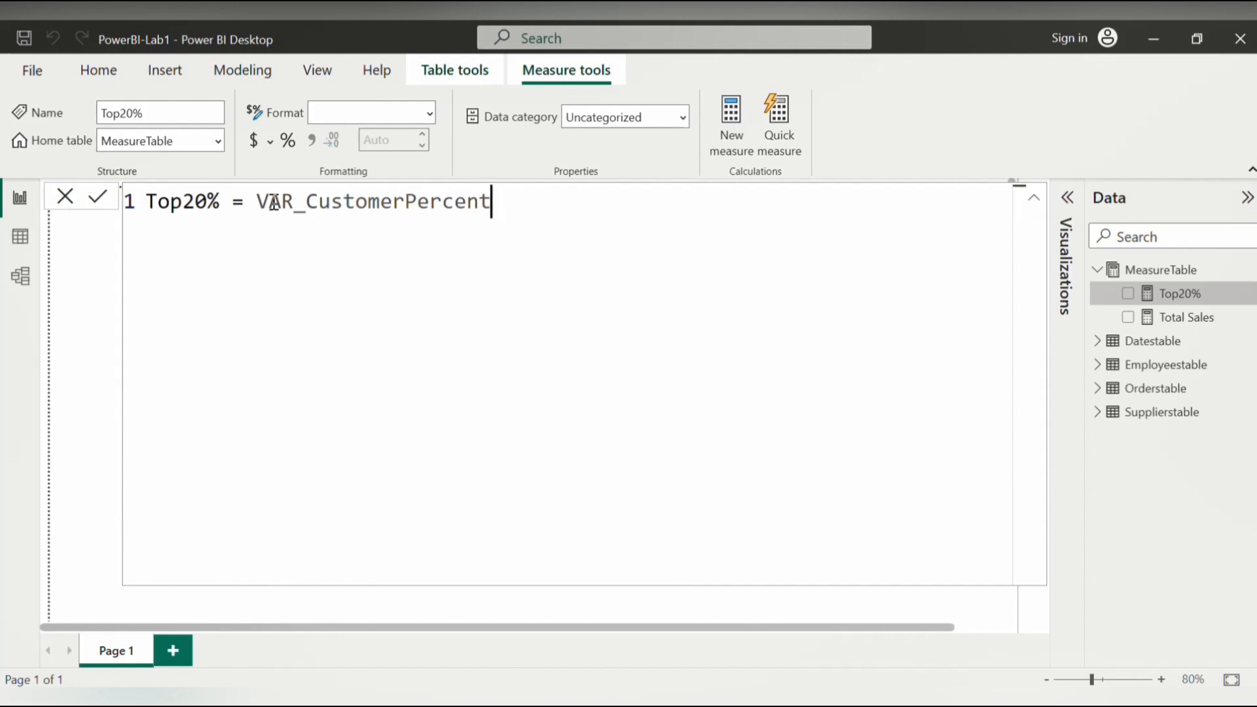
{"action": "type", "text": " ="}
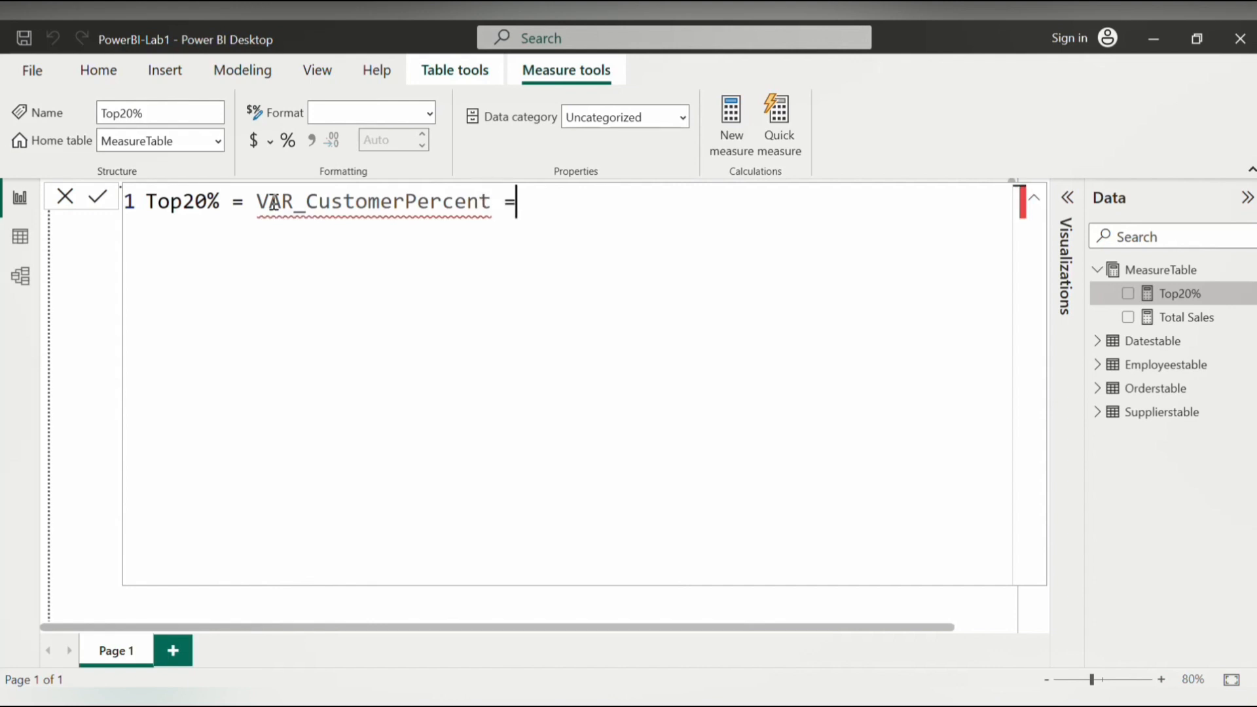
Define the _CustomerPercent variable as DISTINCTCOUNT(Orderstable[CustomerID])*0.2
{"action": "type", "text": "DIsc"}
{"action": "key", "text": "BackSpace"}
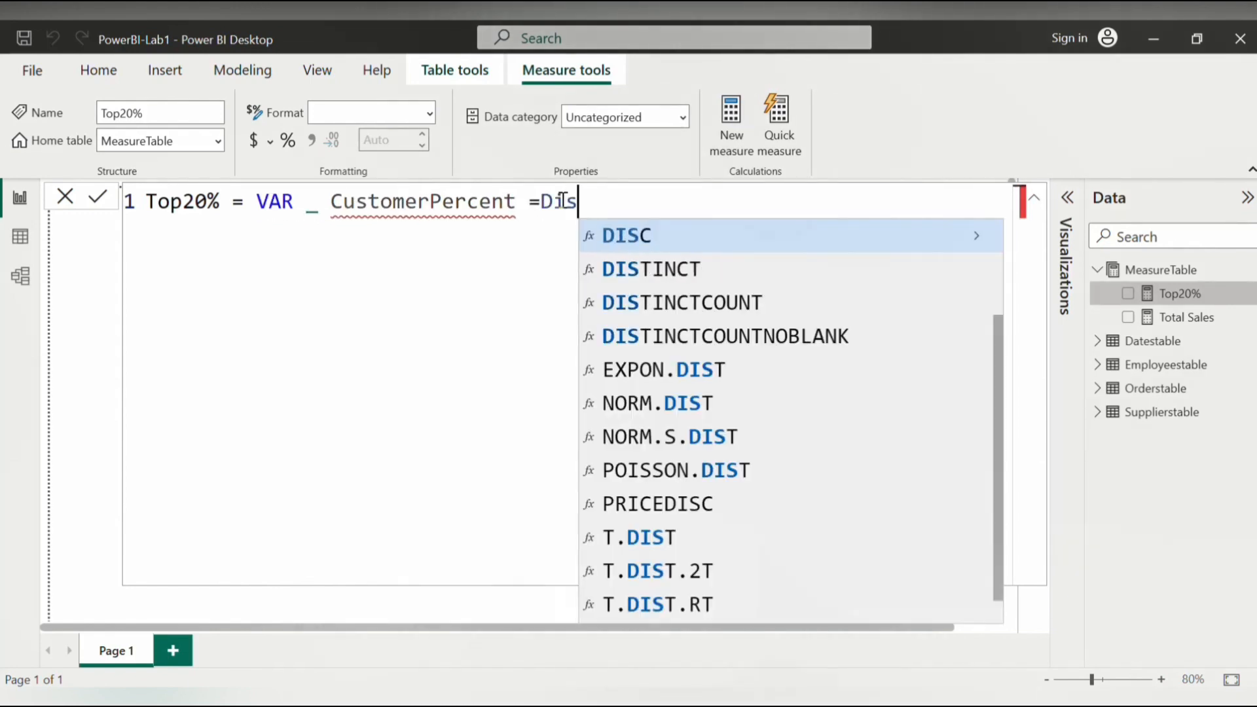
{"action": "left_click", "coordinate": [689, 310]}
{"action": "type", "text": "OUNT(O"}
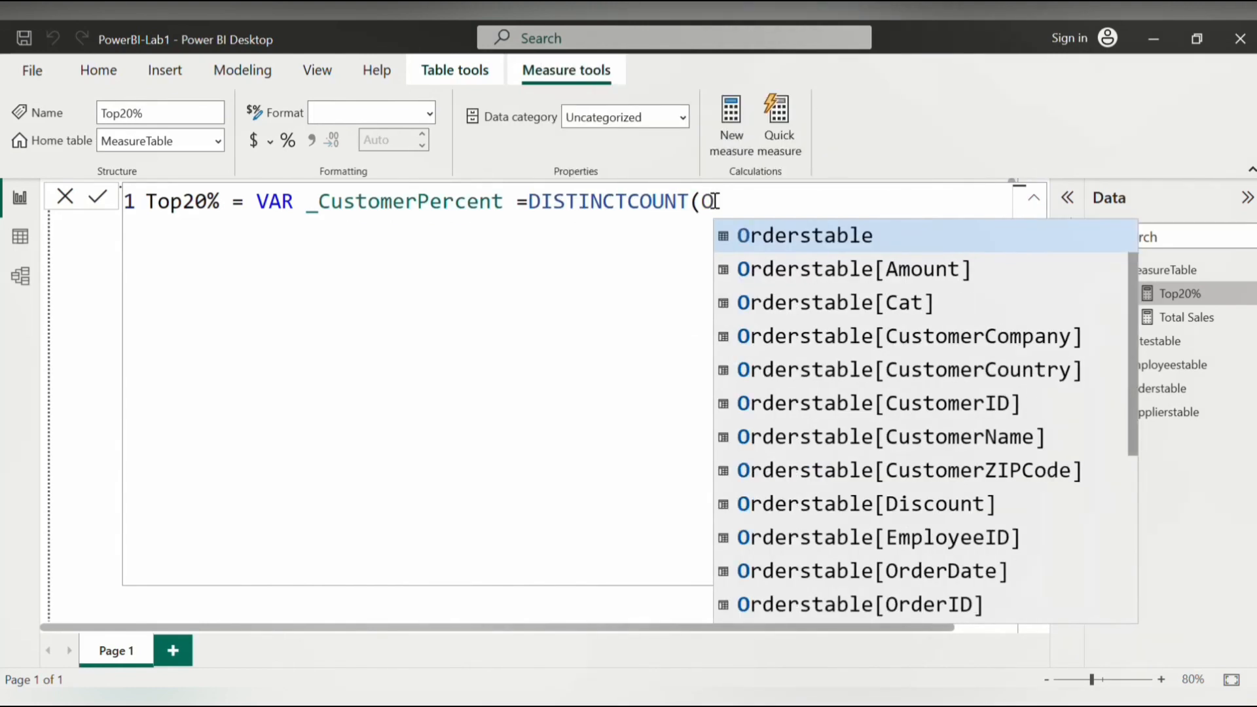
{"action": "left_click", "coordinate": [926, 401]}
{"action": "type", "text": ") *"}
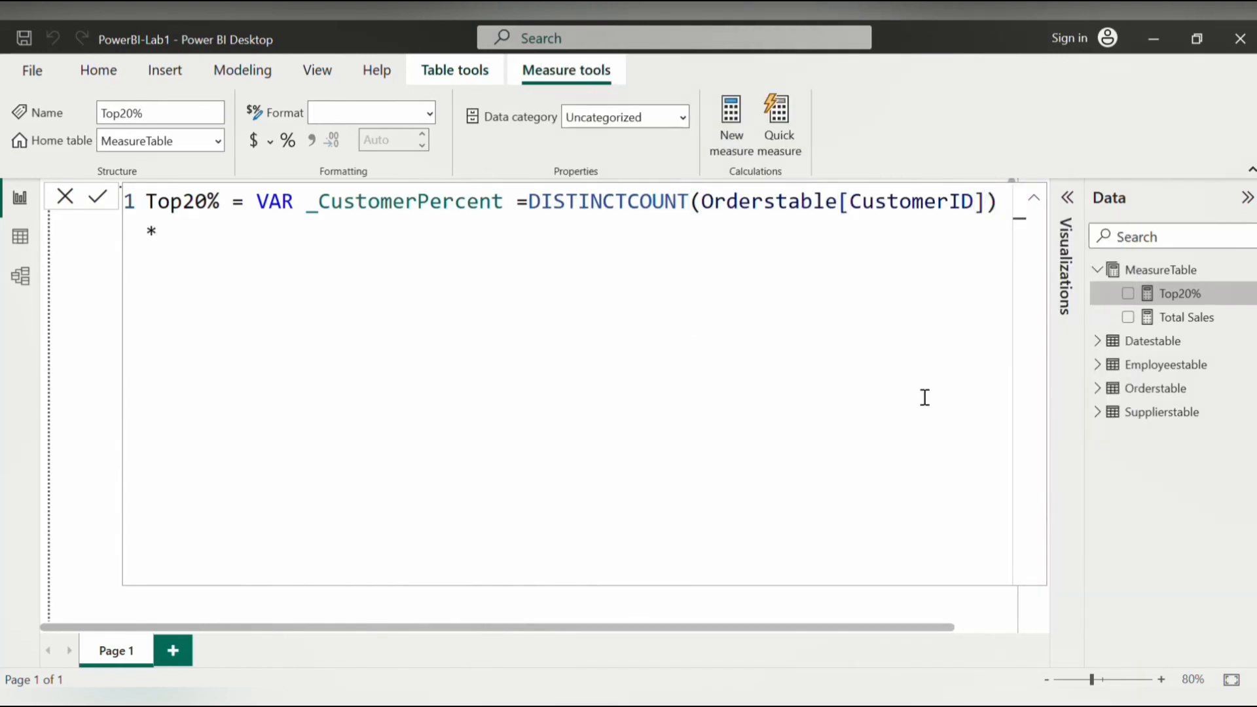
{"action": "type", "text": "0"}
{"action": "type", "text": ".2   RETUR"}
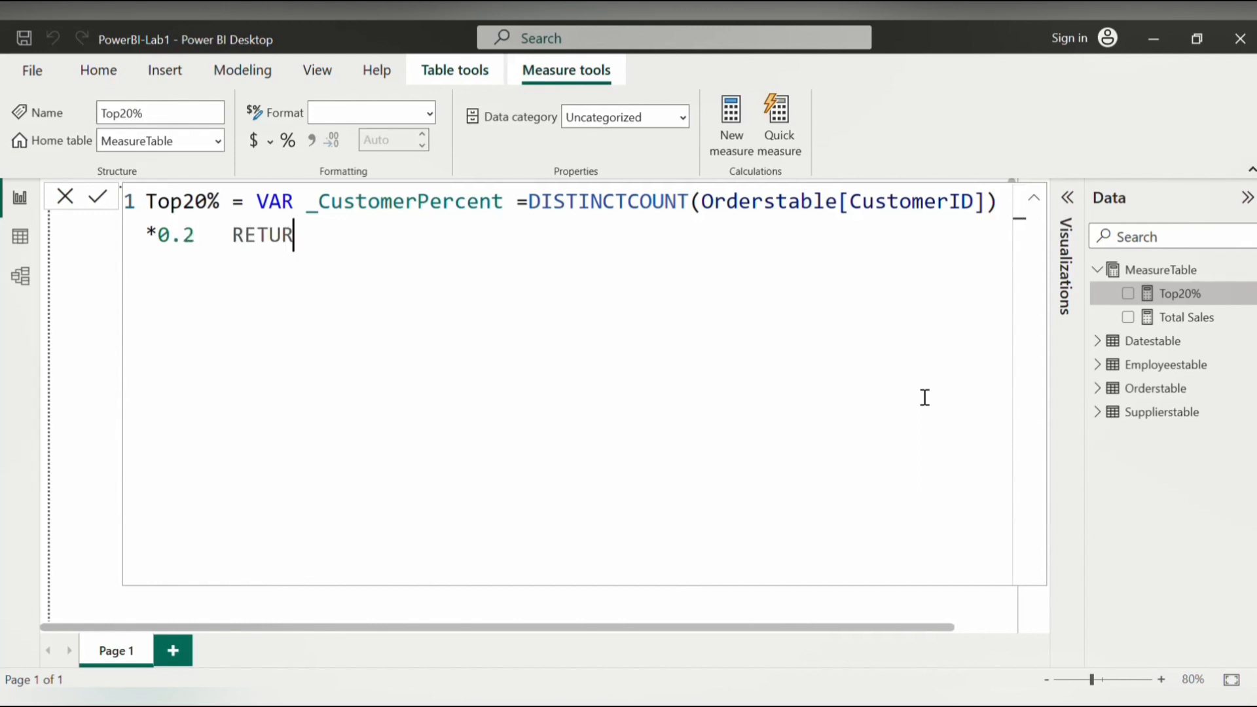
Have the Top20% formula RETURN a CALCULATE function with [Total Sales] as its expression
{"action": "type", "text": "N C"}
{"action": "left_click", "coordinate": [414, 279]}
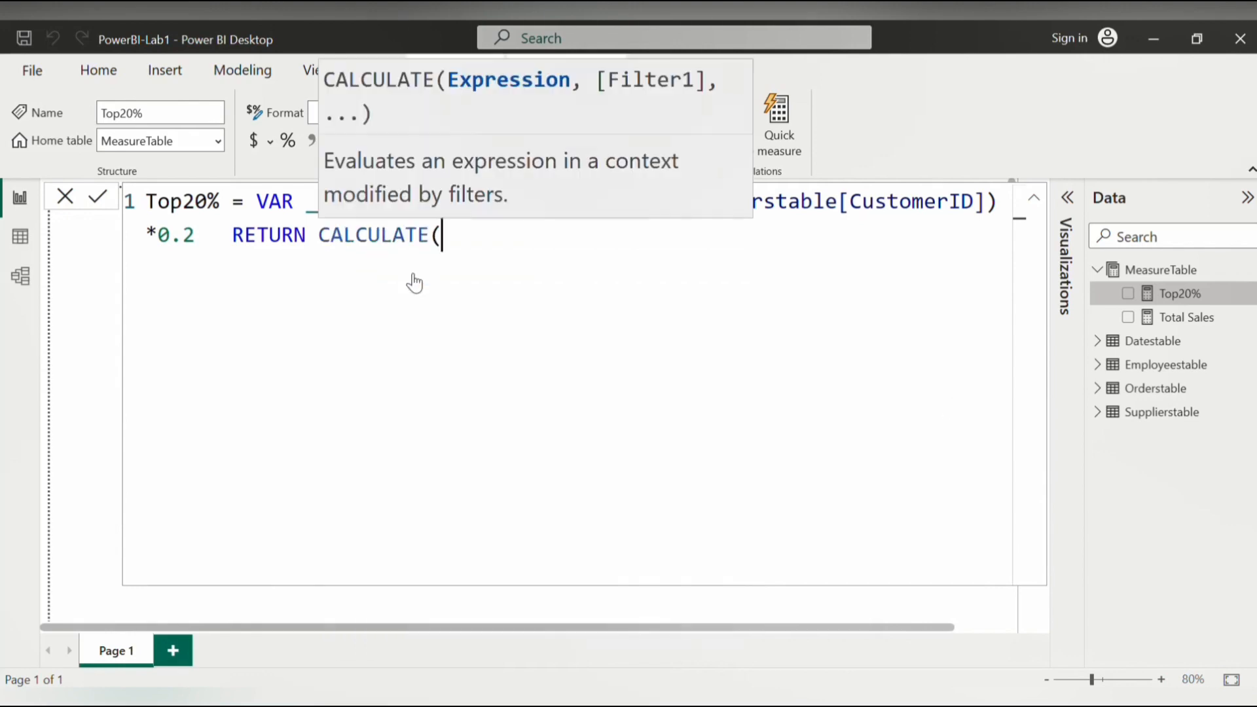
{"action": "type", "text": "[T"}
{"action": "left_click", "coordinate": [566, 269]}
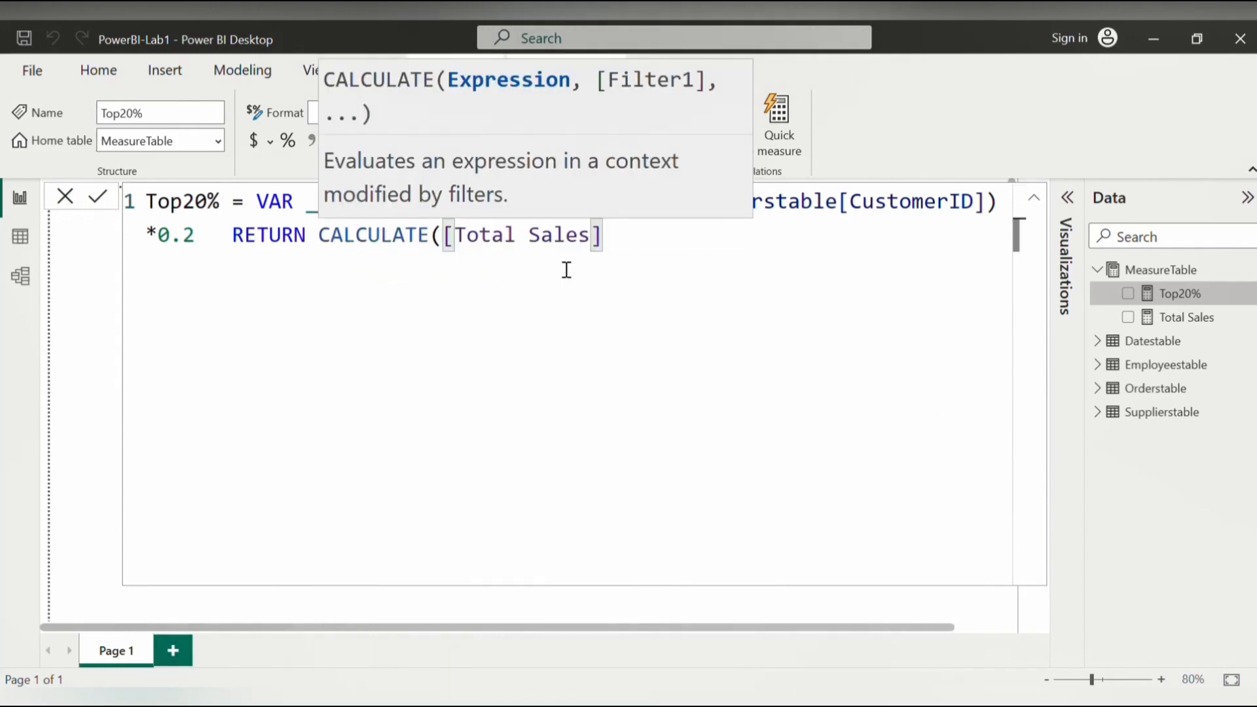
Add a FILTER over VALUES(Orderstable[CustomerID]) as the filter argument of CALCULATE in the Top20% formula
{"action": "type", "text": ",FIL"}
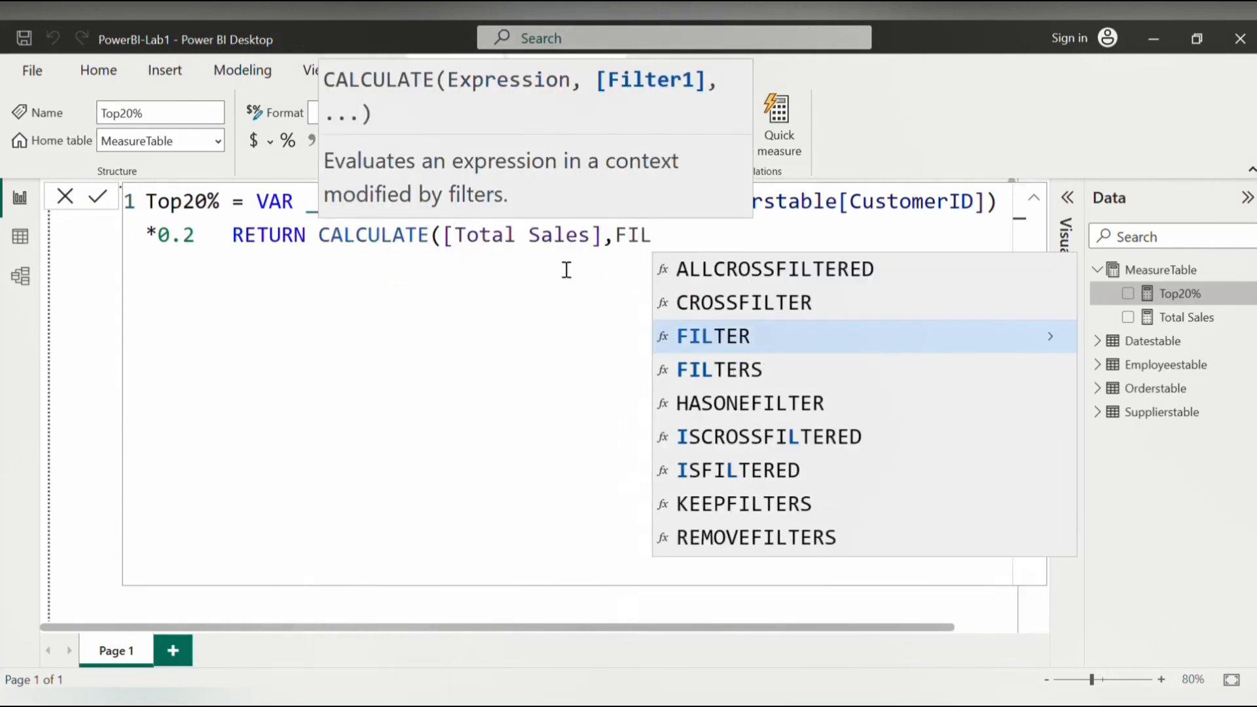
{"action": "left_click", "coordinate": [776, 353]}
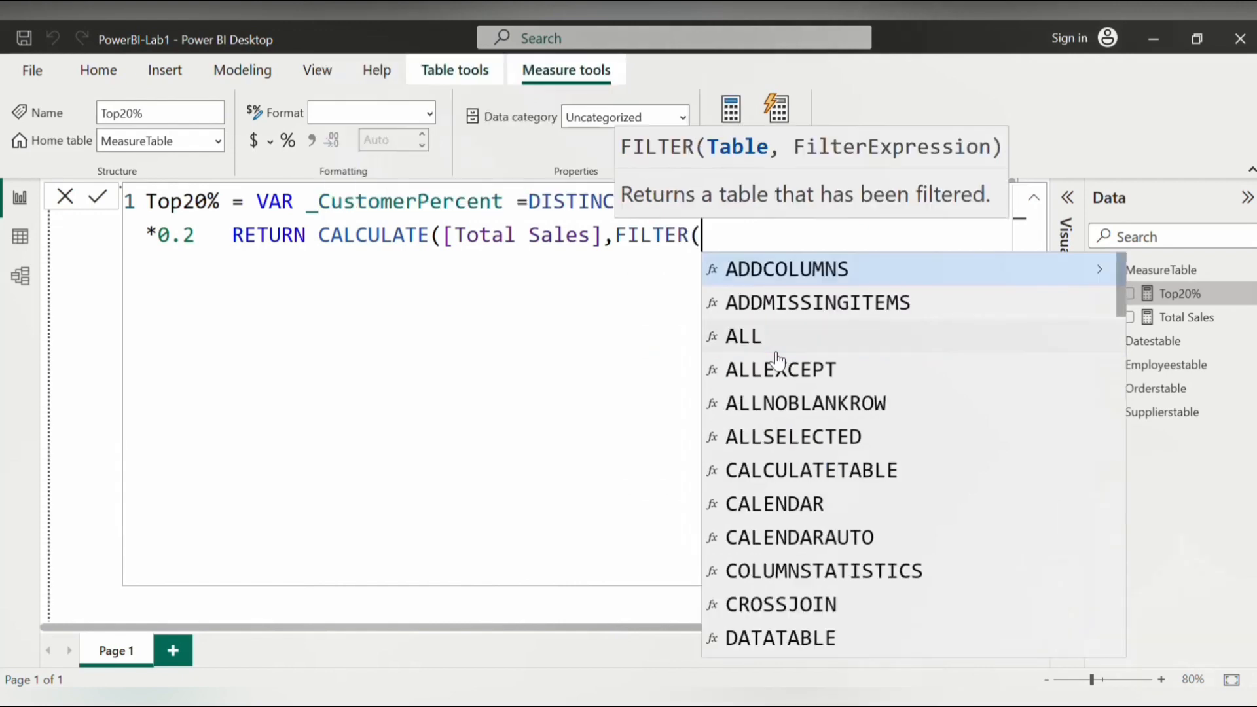
{"action": "type", "text": "V"}
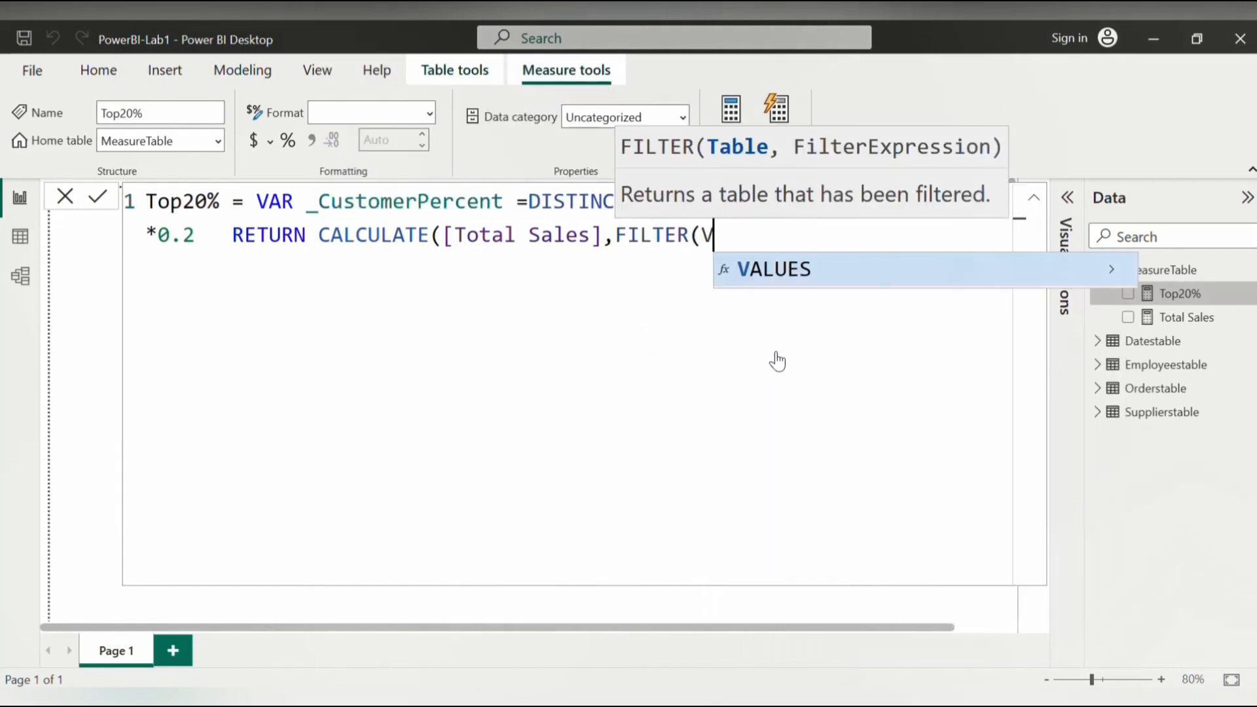
{"action": "left_click", "coordinate": [832, 271]}
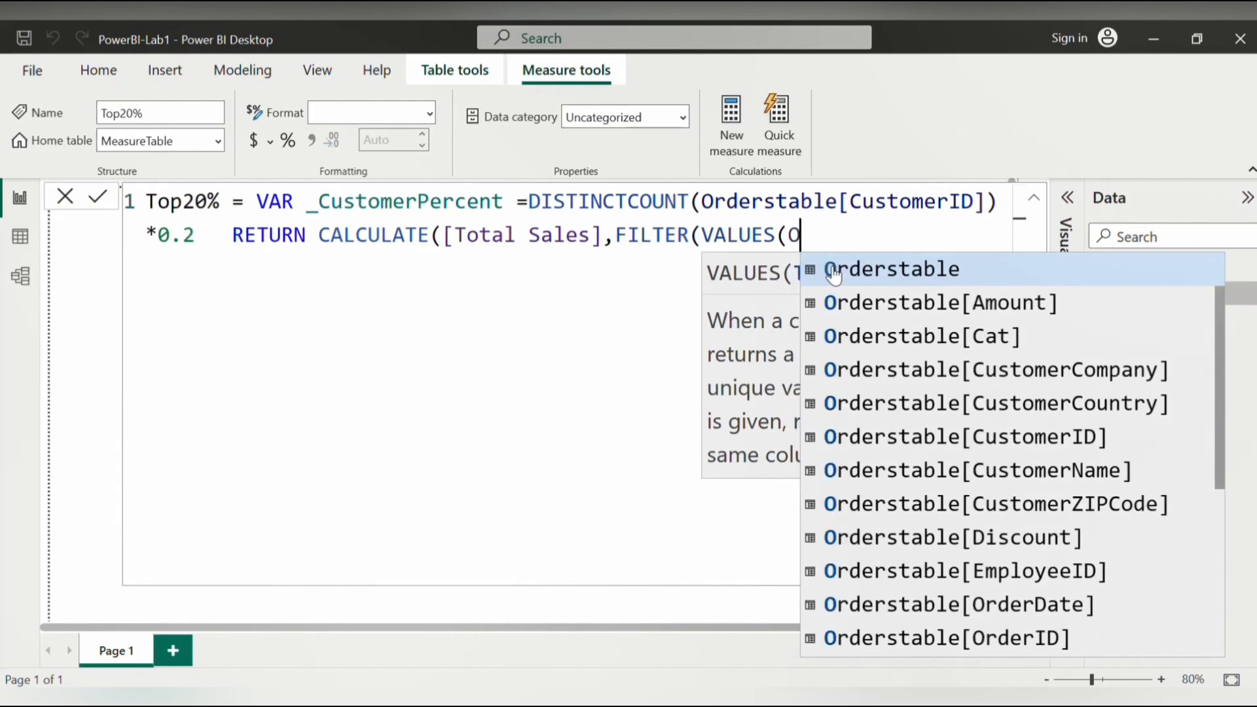
{"action": "type", "text": "O"}
{"action": "left_click", "coordinate": [985, 437]}
{"action": "type", "text": "),"}
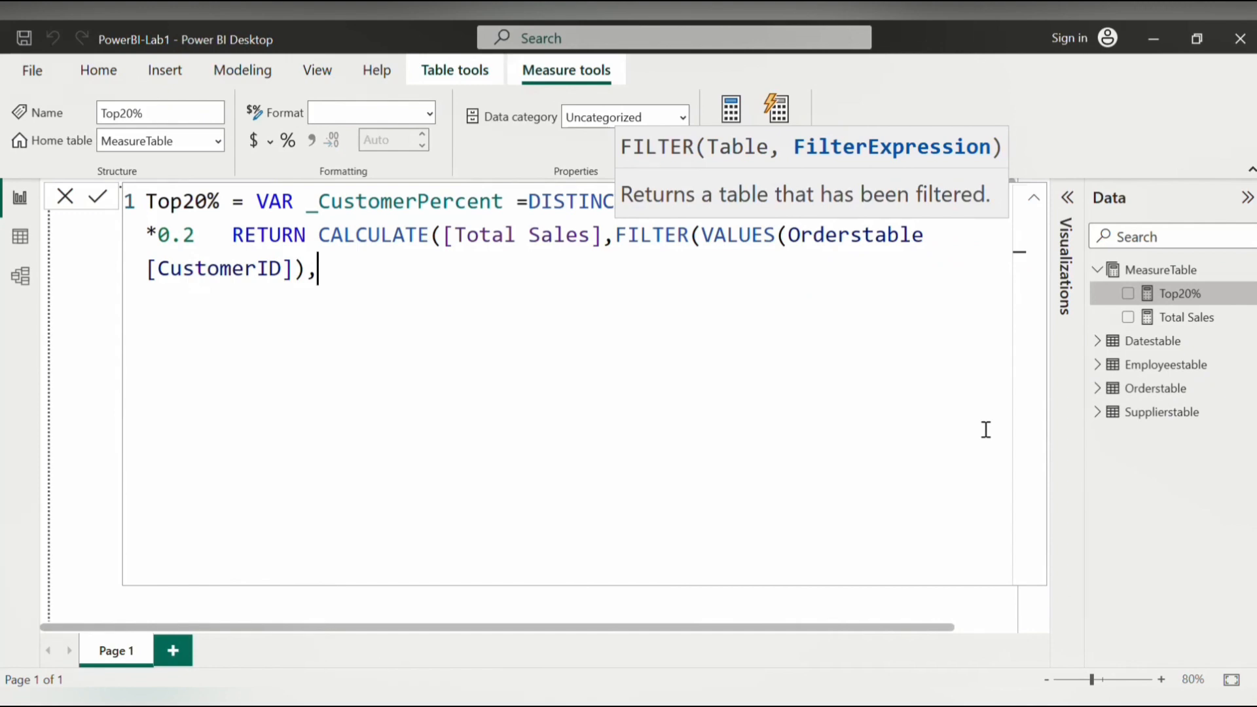
Start the FILTER condition with RANKX(VALUES(Orderstable[CustomerID]),[Total Sales],,DESC)
{"action": "type", "text": "RA"}
{"action": "left_click", "coordinate": [397, 470]}
{"action": "type", "text": "V"}
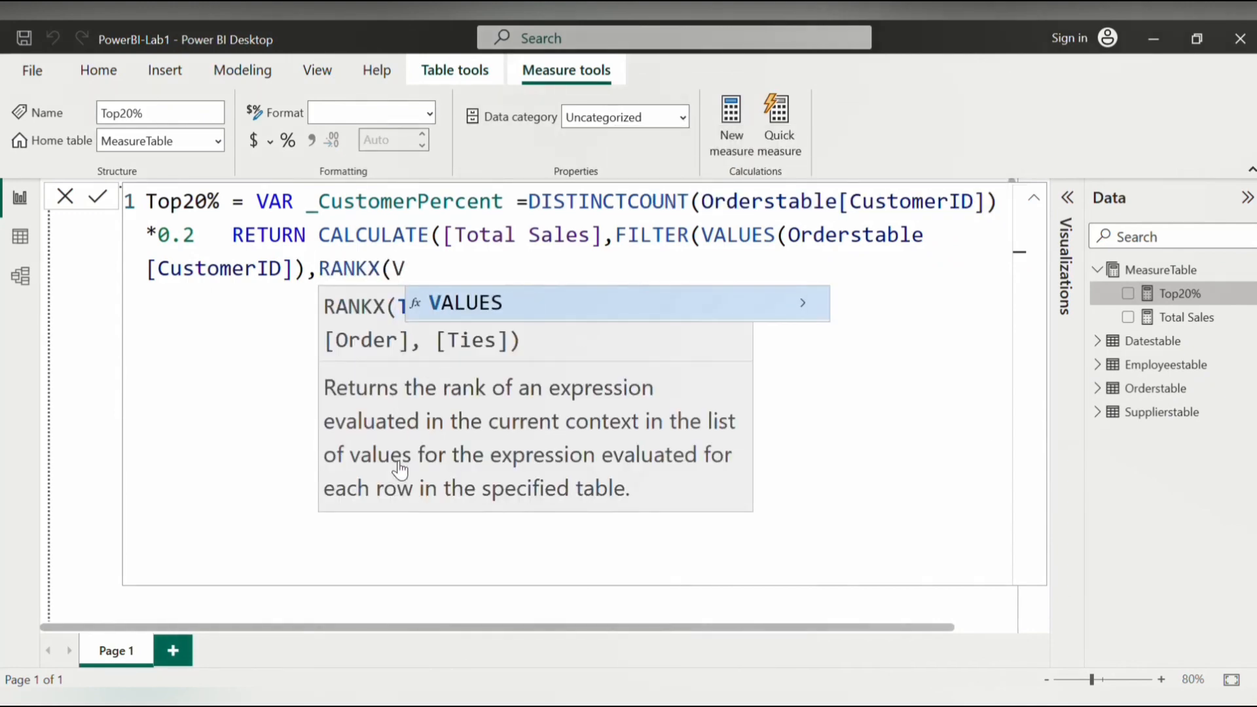
{"action": "left_click", "coordinate": [554, 298]}
{"action": "type", "text": "OR"}
{"action": "left_click", "coordinate": [698, 469]}
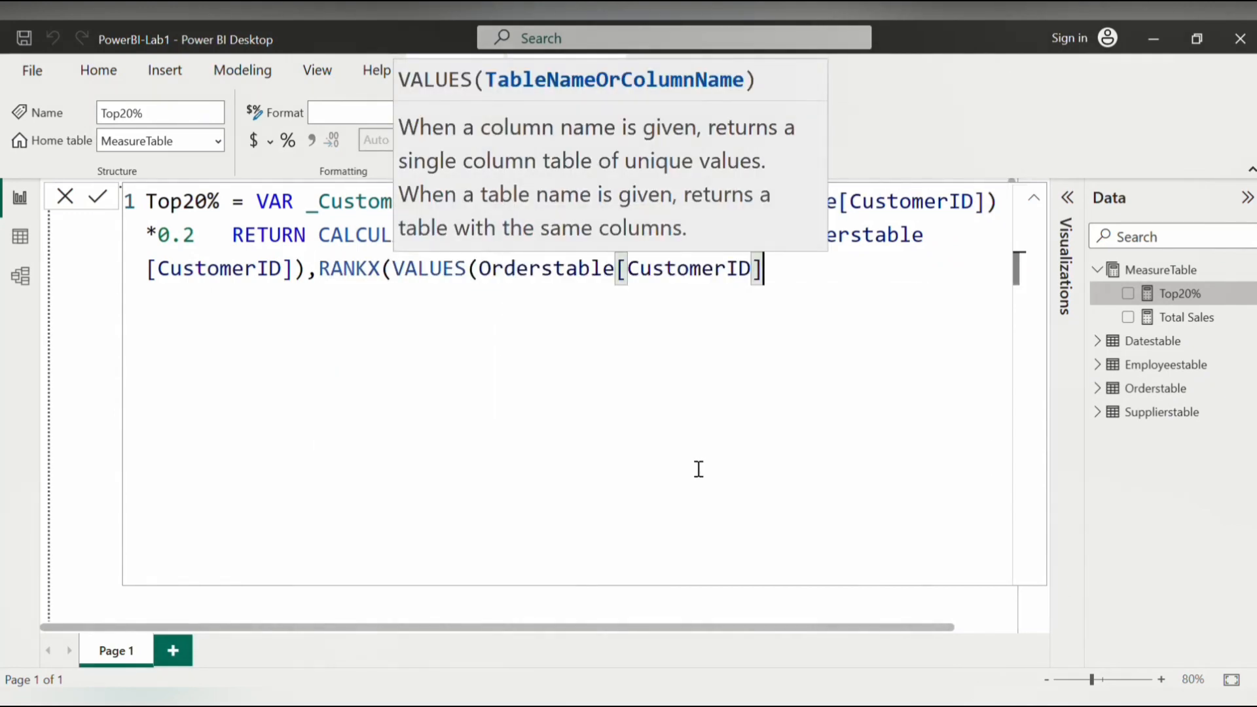
{"action": "type", "text": "),["}
{"action": "left_click", "coordinate": [910, 337]}
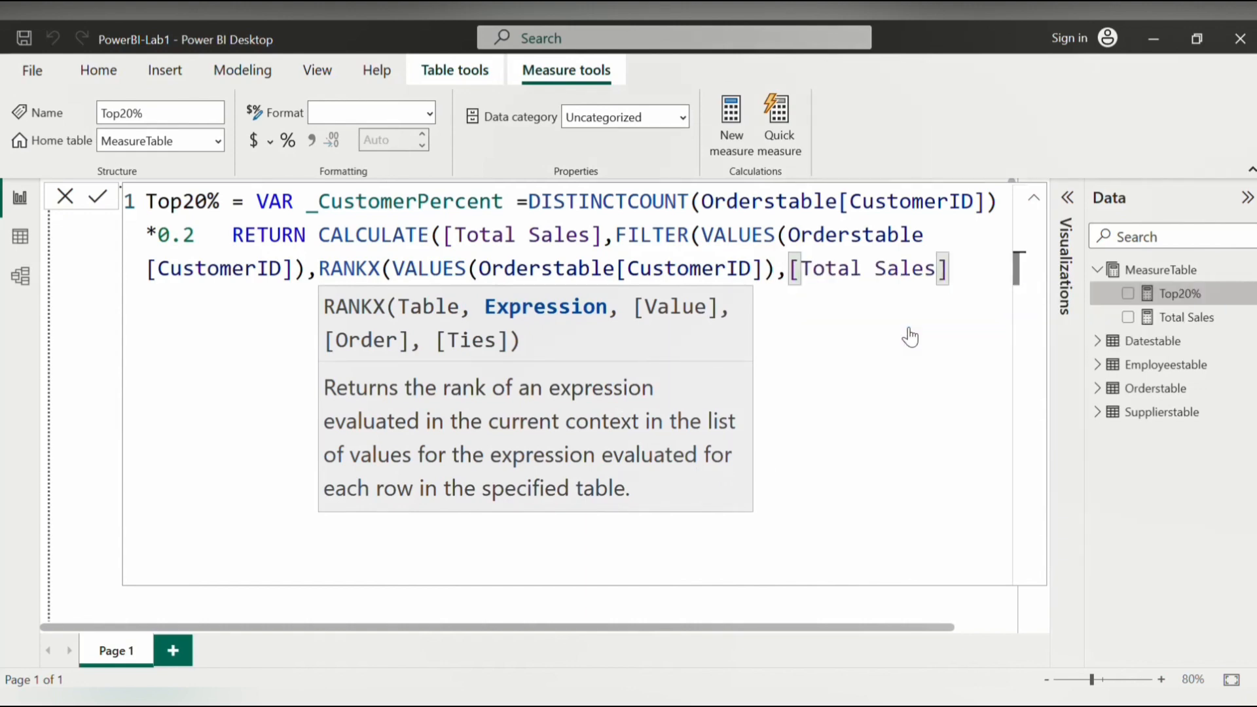
{"action": "type", "text": ",,"}
{"action": "left_click", "coordinate": [910, 333]}
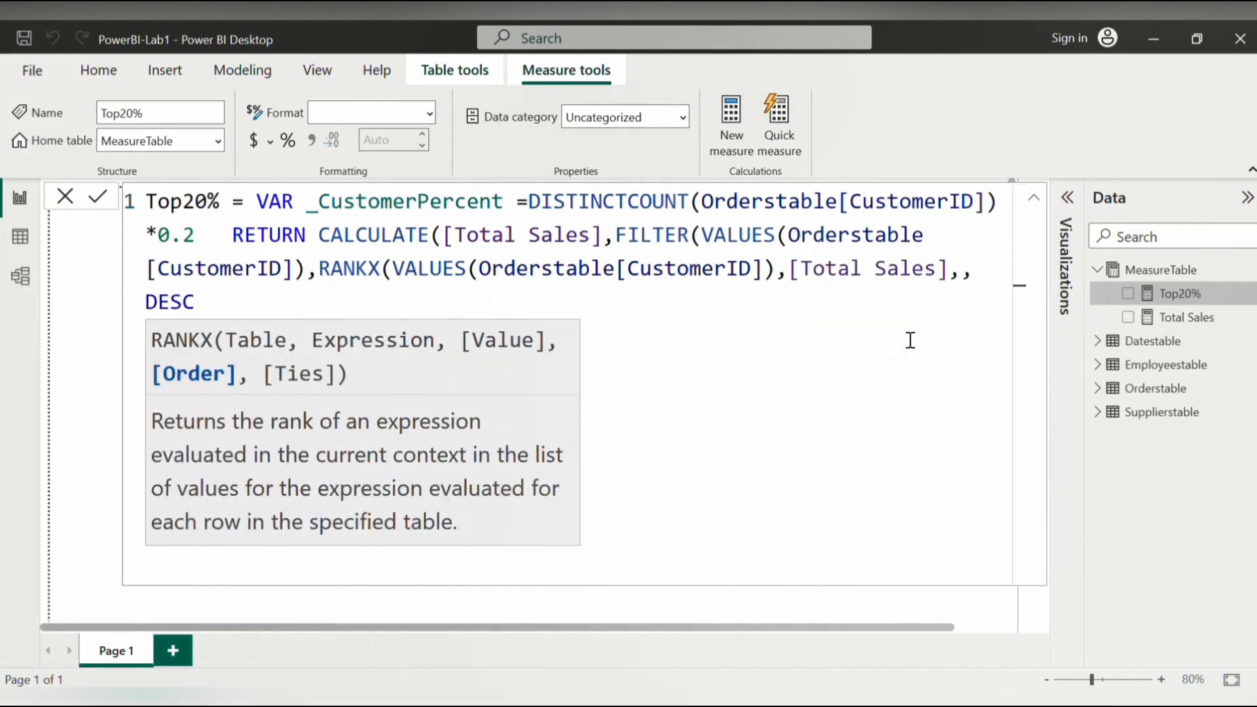
{"action": "type", "text": ")"}
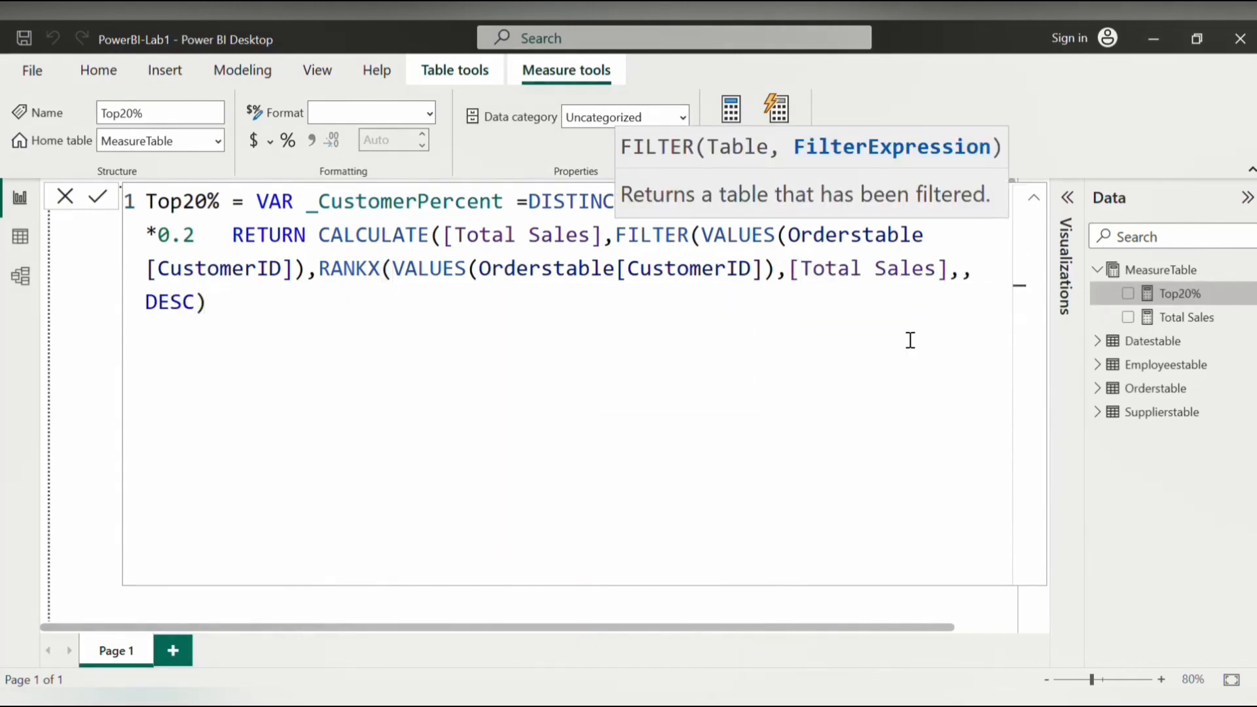
Complete the FILTER condition with <=_CustomerPercent, close the function and commit the Top20% measure
{"action": "type", "text": " <=_"}
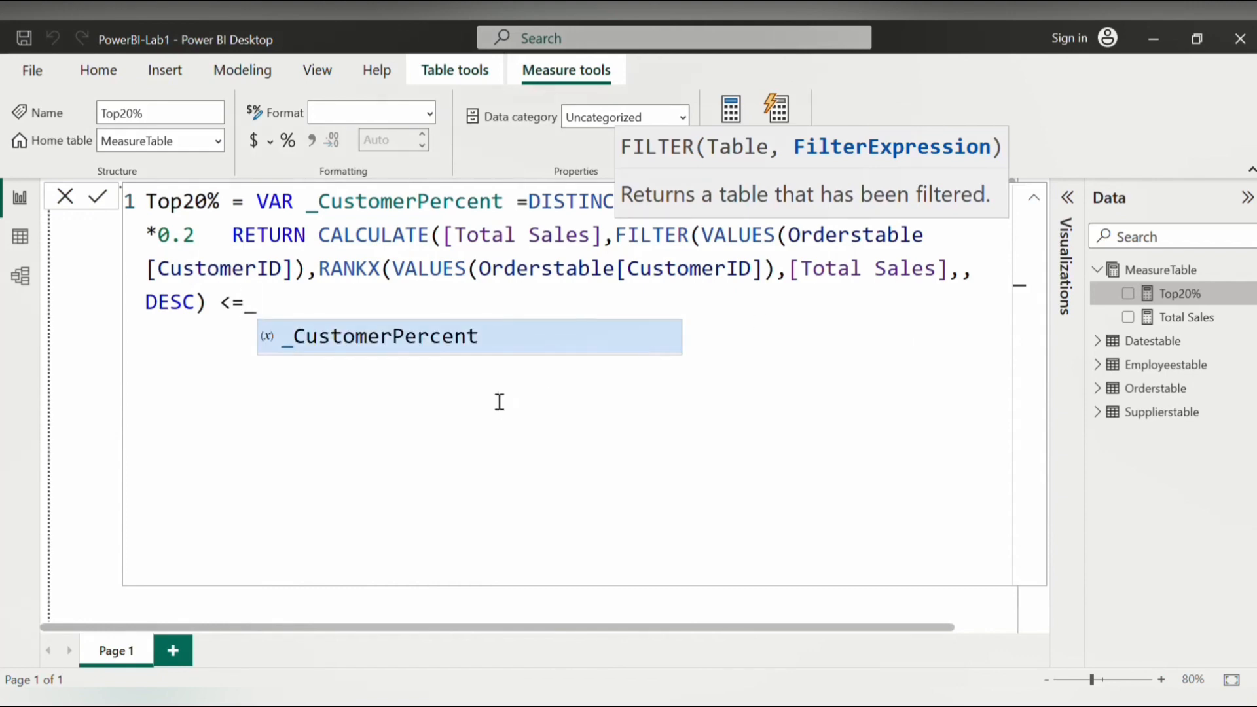
{"action": "left_click", "coordinate": [483, 353]}
{"action": "type", "text": ")"}
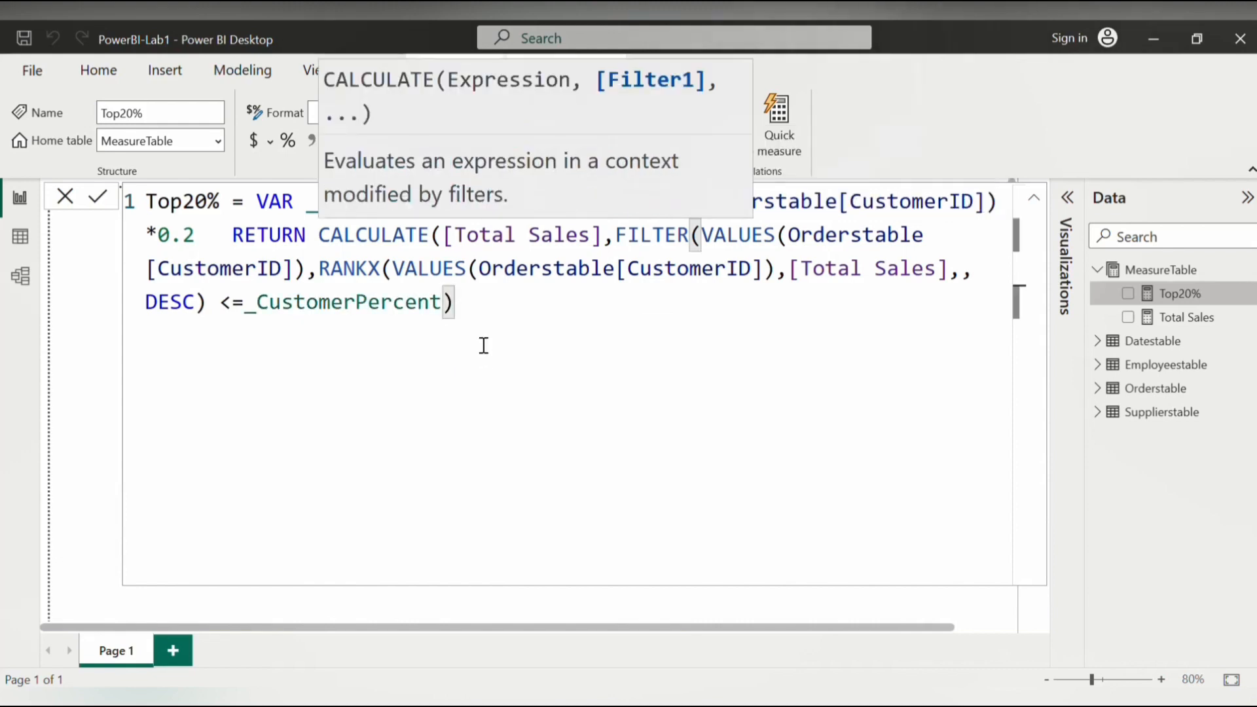
{"action": "key", "text": "Return"}
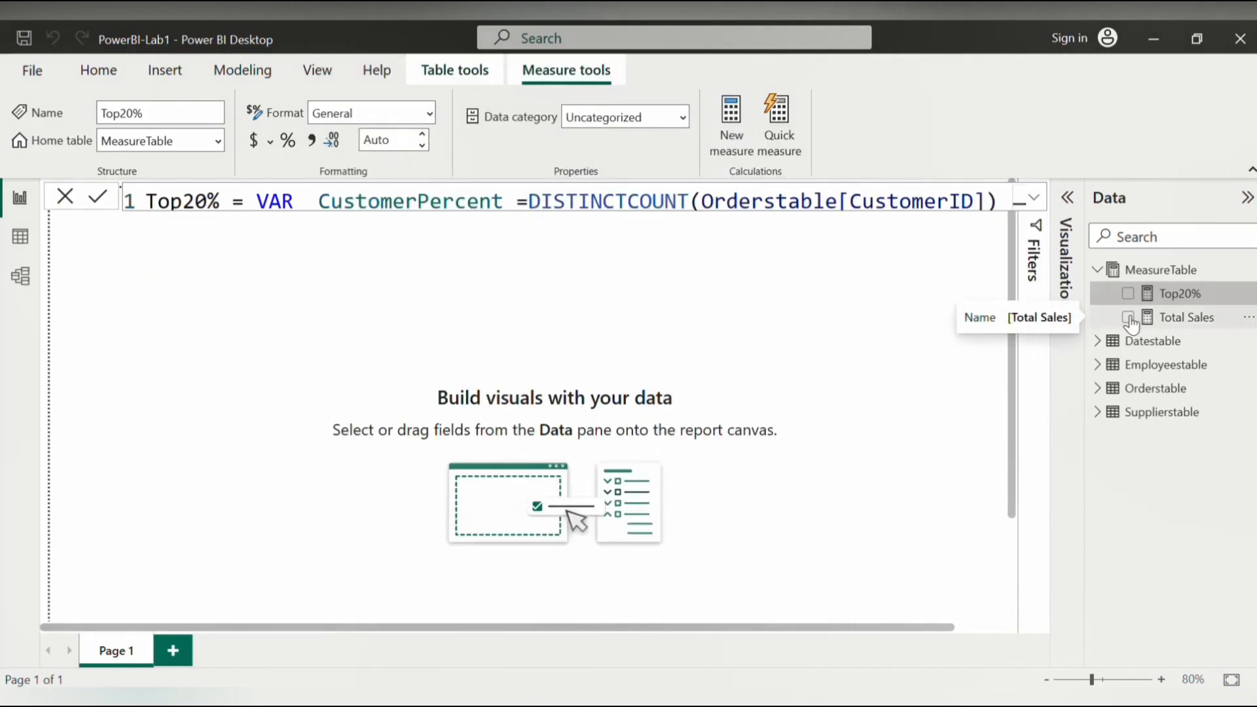
Plot the Total Sales and Top20% measures together in a new column chart on Page 1
{"action": "left_click", "coordinate": [1128, 318]}
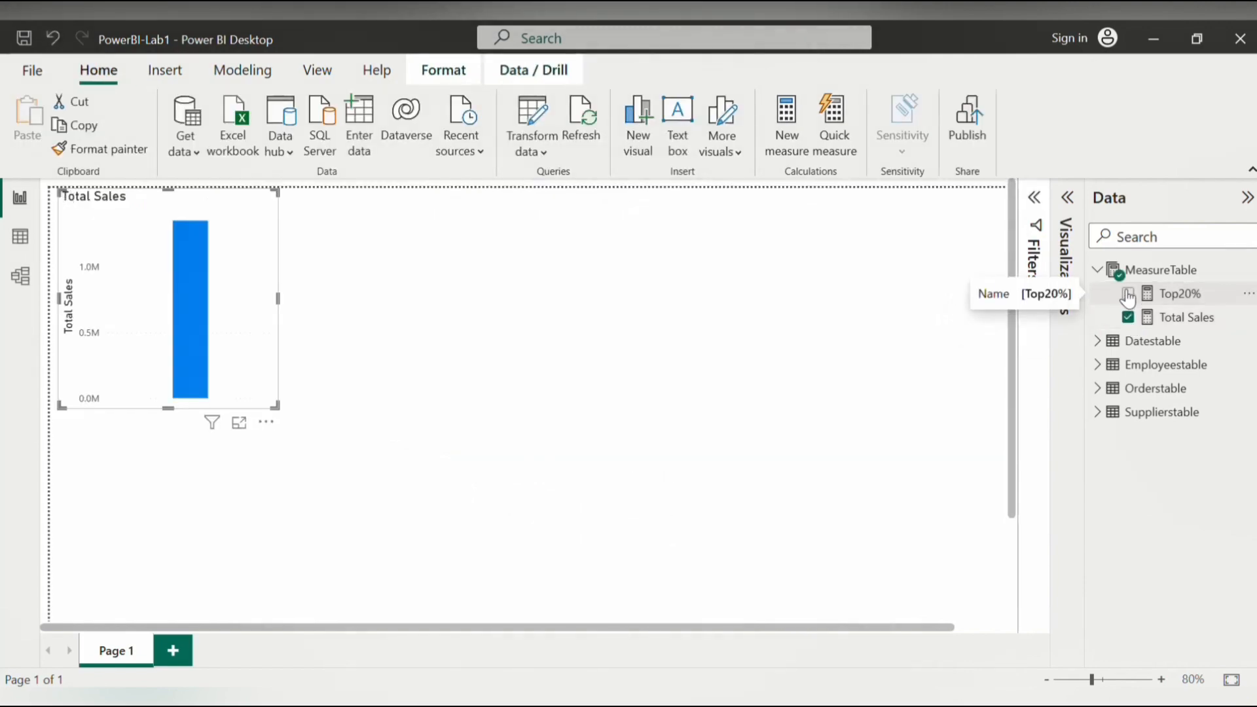
{"action": "left_click", "coordinate": [1128, 294]}
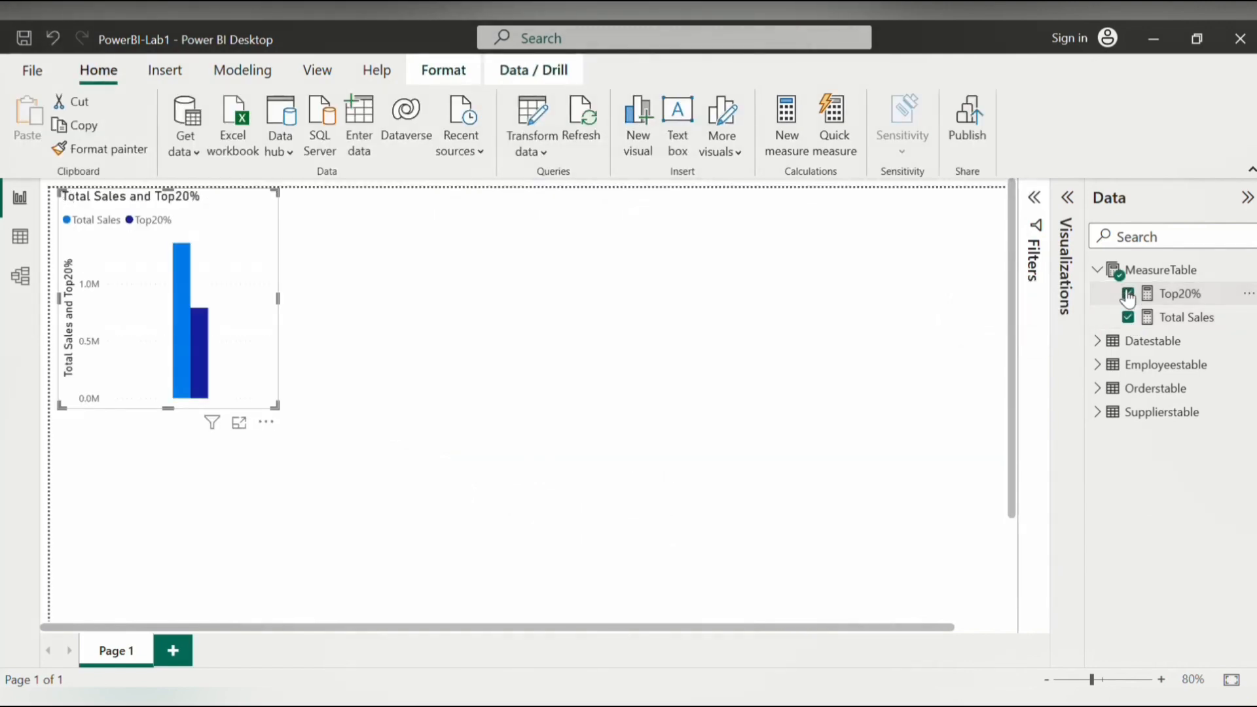
Turn on data labels for the column chart and widen it to nearly double its width
{"action": "left_click", "coordinate": [1067, 262]}
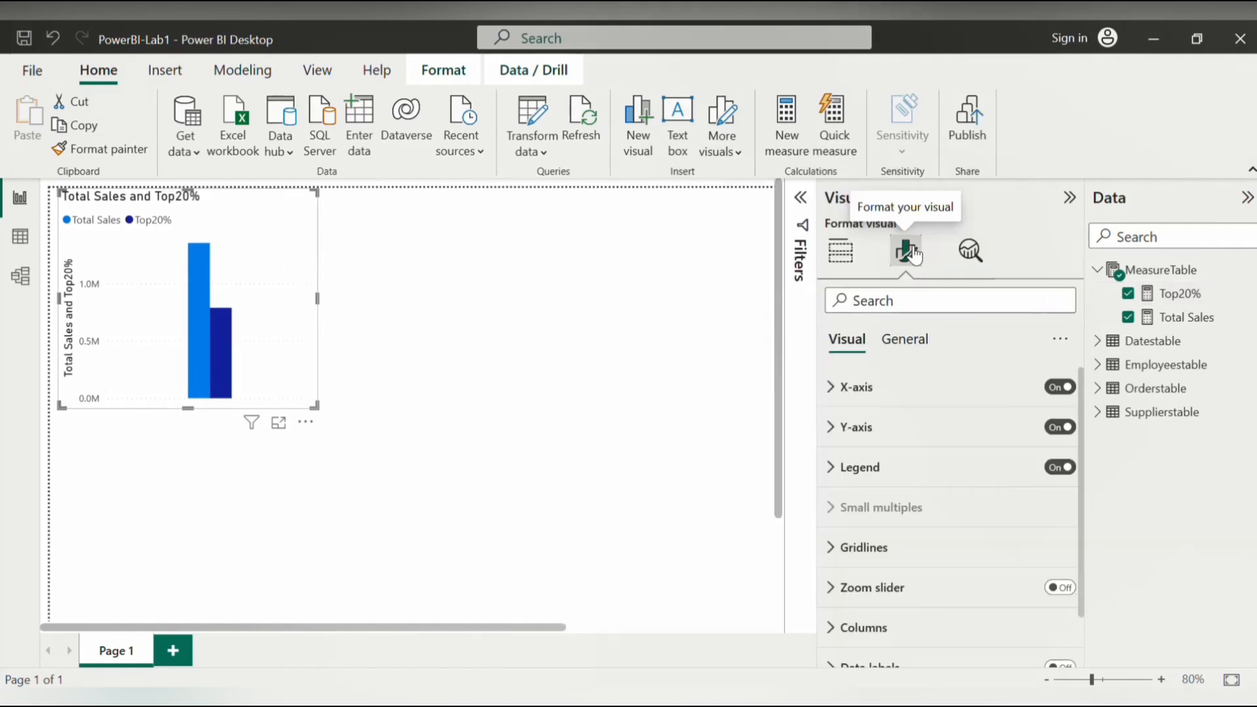
{"action": "scroll", "coordinate": [930, 522], "scroll_direction": "down", "scroll_amount": 2}
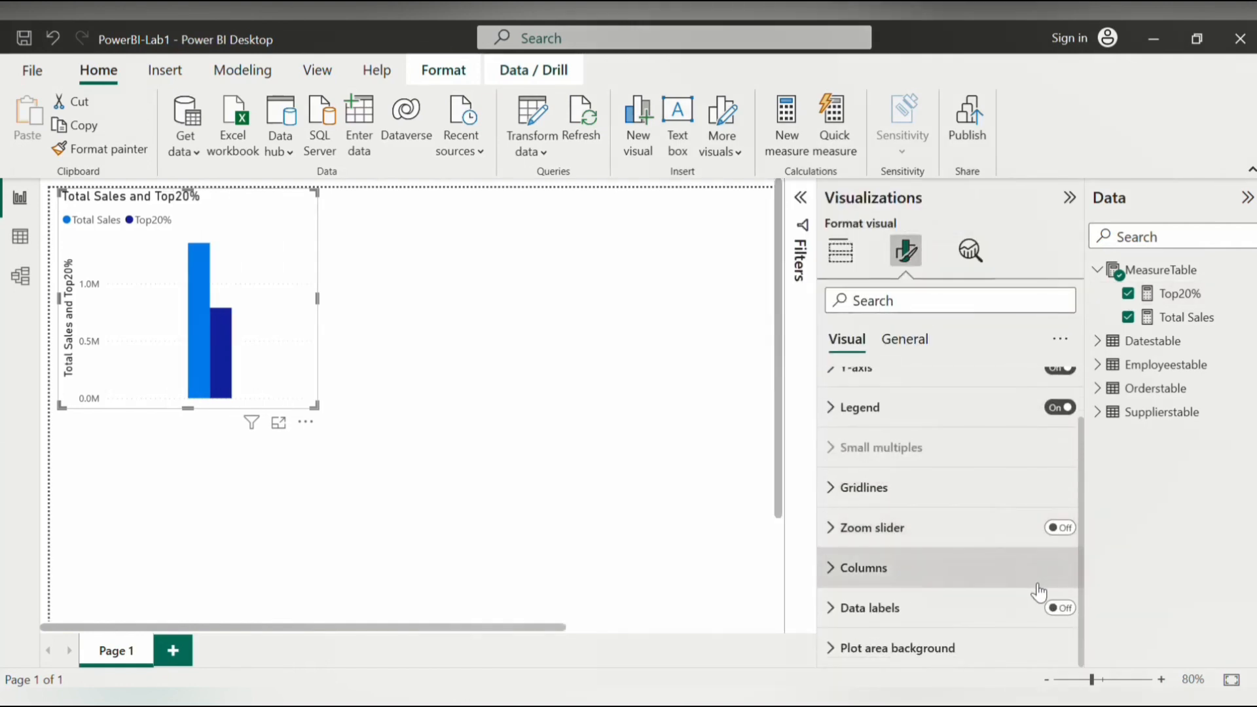
{"action": "left_click", "coordinate": [1060, 609]}
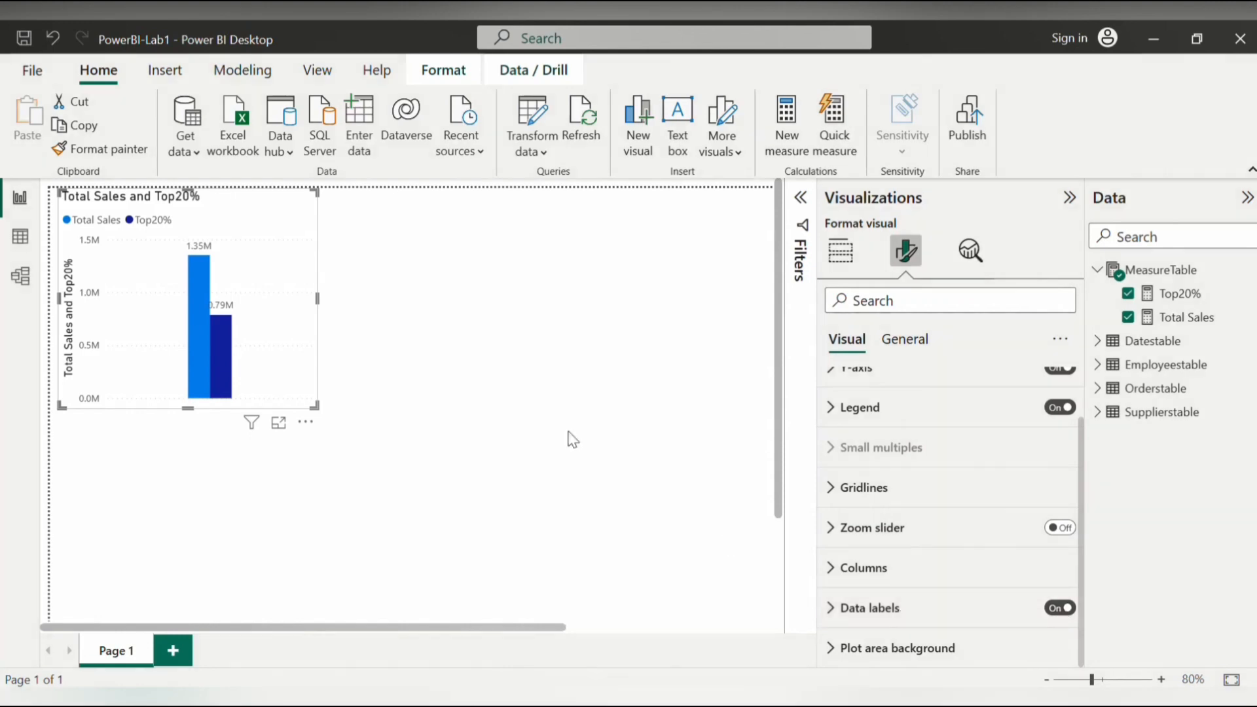
{"action": "left_click_drag", "start_coordinate": [318, 298], "coordinate": [548, 305]}
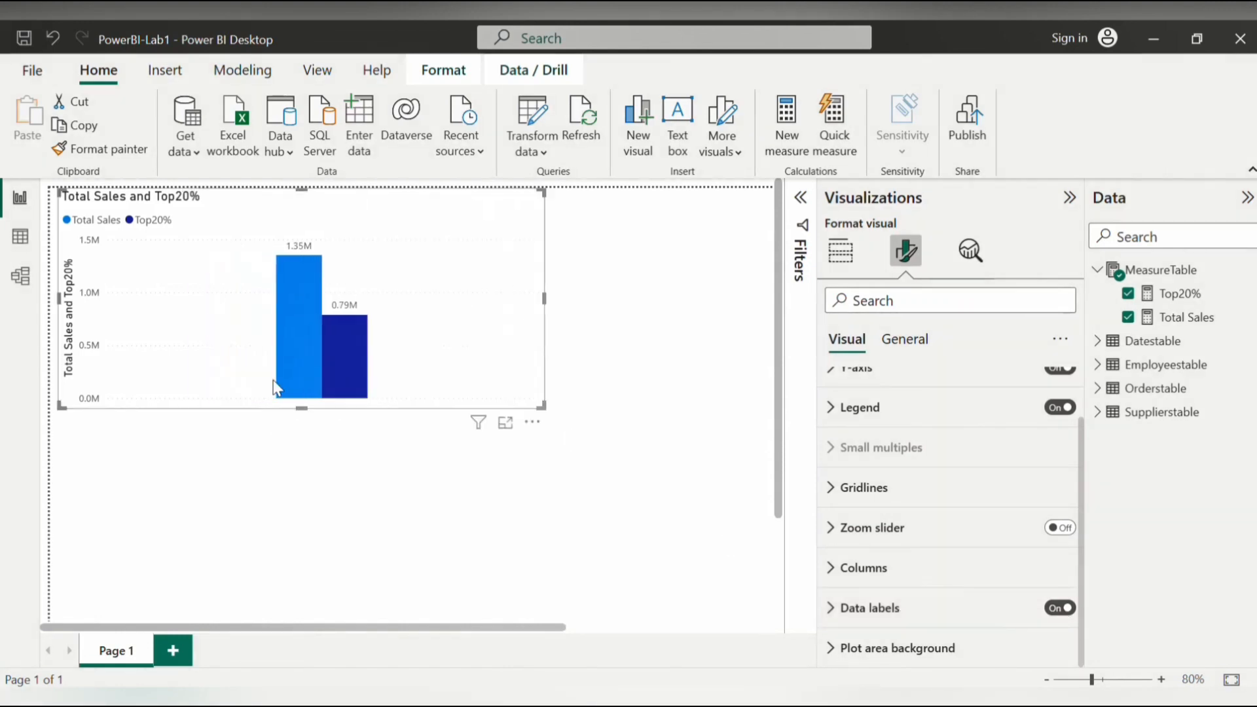
{"action": "mouse_move", "coordinate": [331, 381]}
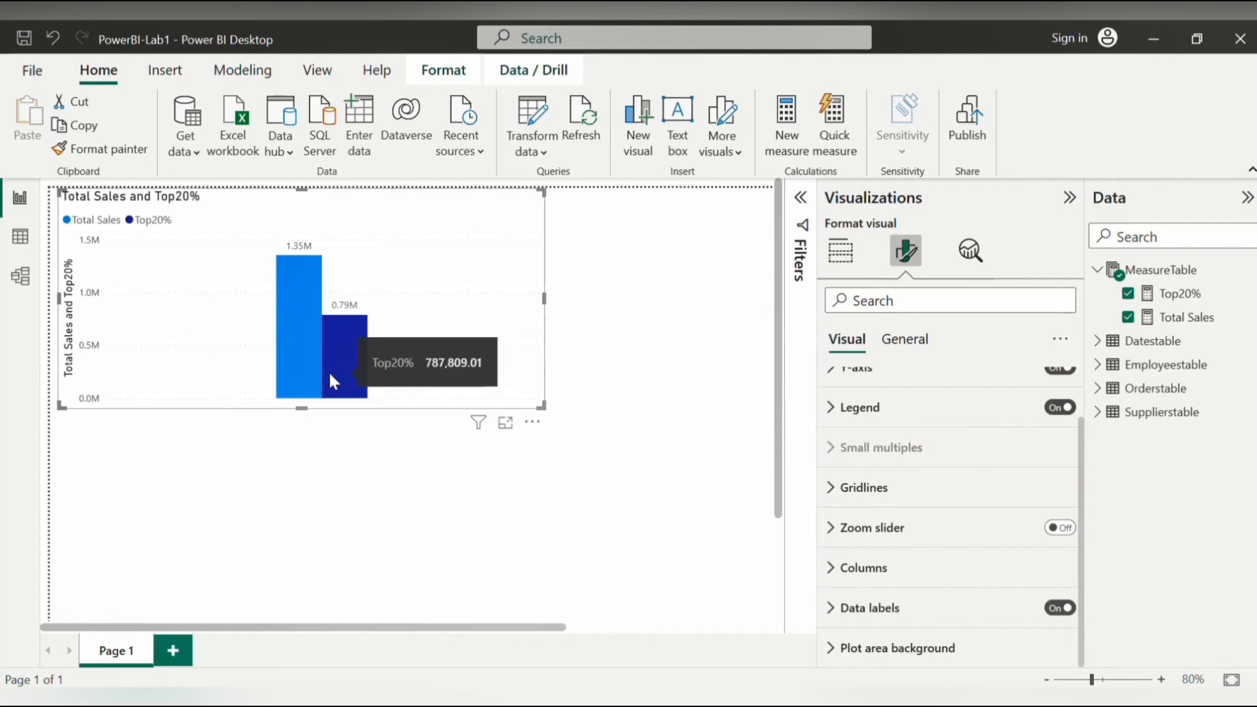
Add a new measure named ParetoTest to MeasureTable
{"action": "left_click", "coordinate": [1242, 269]}
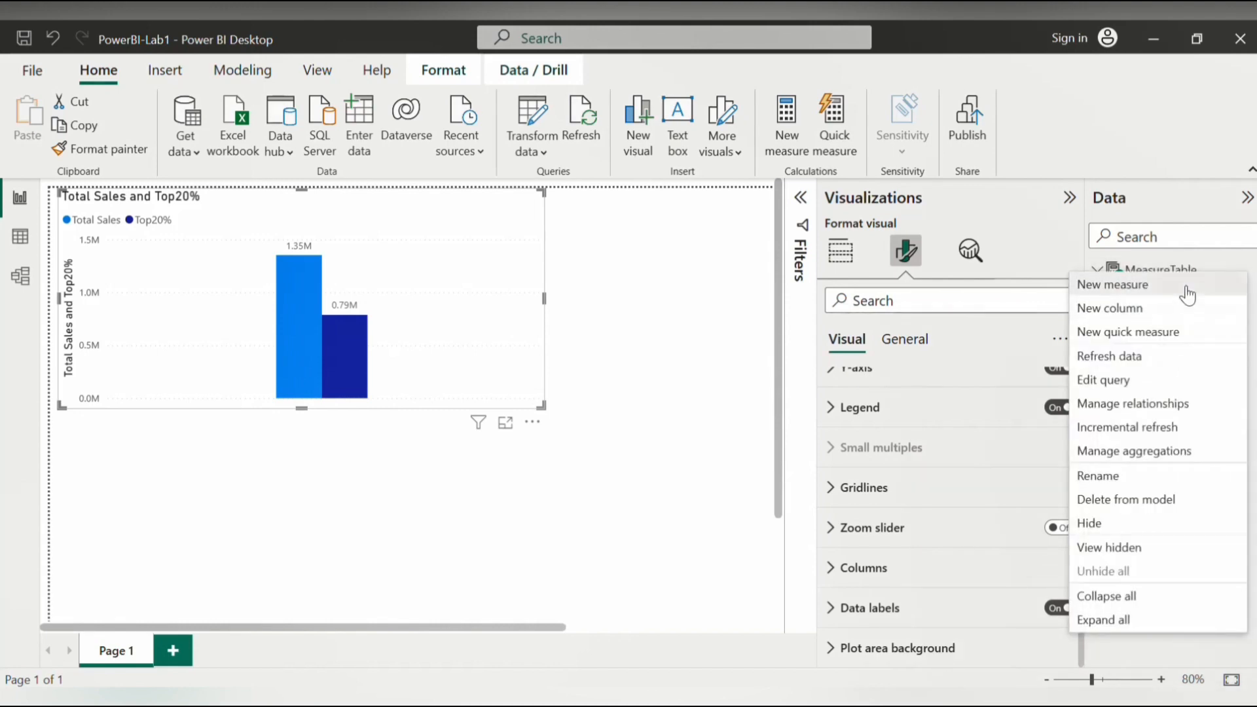
{"action": "left_click", "coordinate": [1188, 287]}
{"action": "type", "text": "Pa"}
{"action": "type", "text": "retoTest ="}
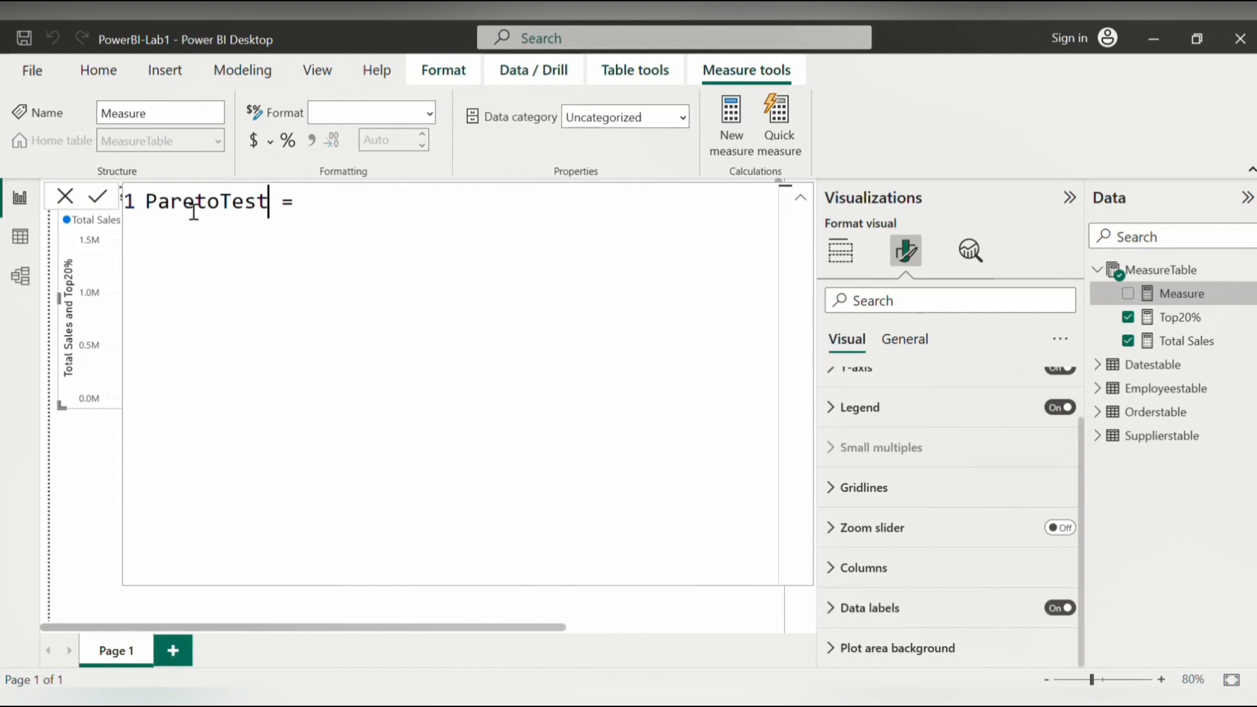
Enter a DIVIDE function in the ParetoTest formula with [Top20%] as numerator and [Total Sales] as denominator
{"action": "key", "text": "End"}
{"action": "type", "text": "DIV"}
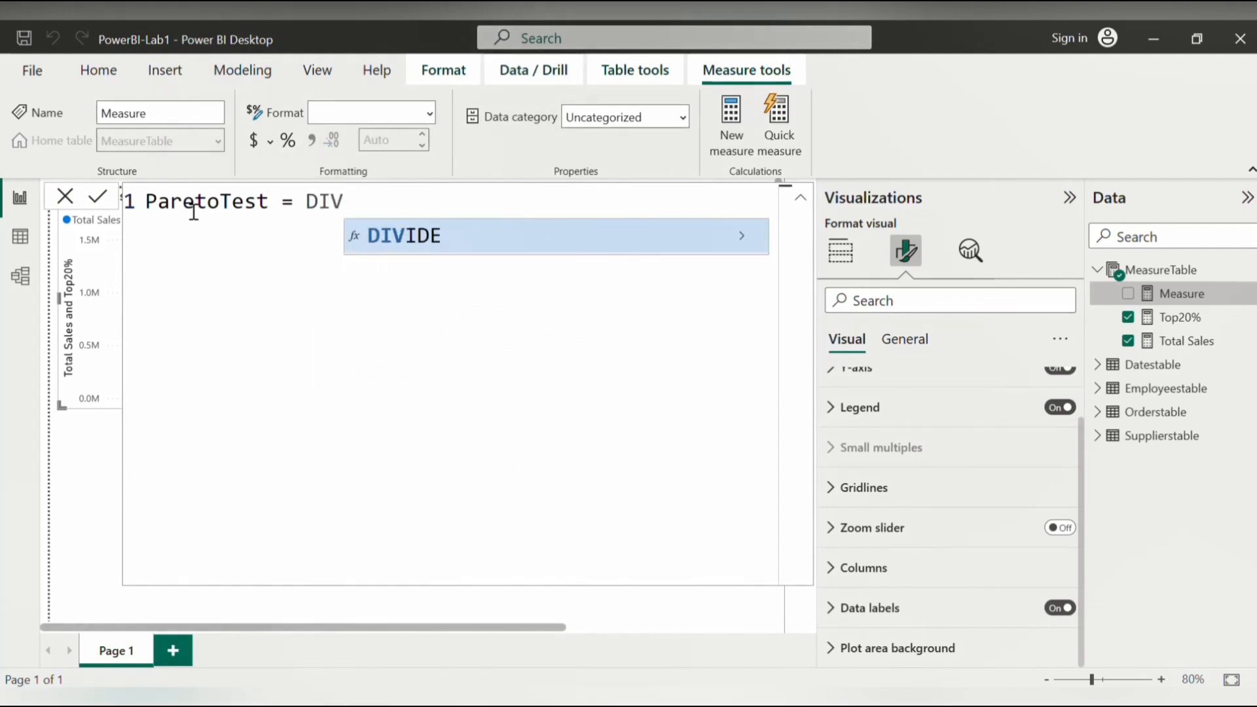
{"action": "left_click", "coordinate": [506, 245]}
{"action": "type", "text": "["}
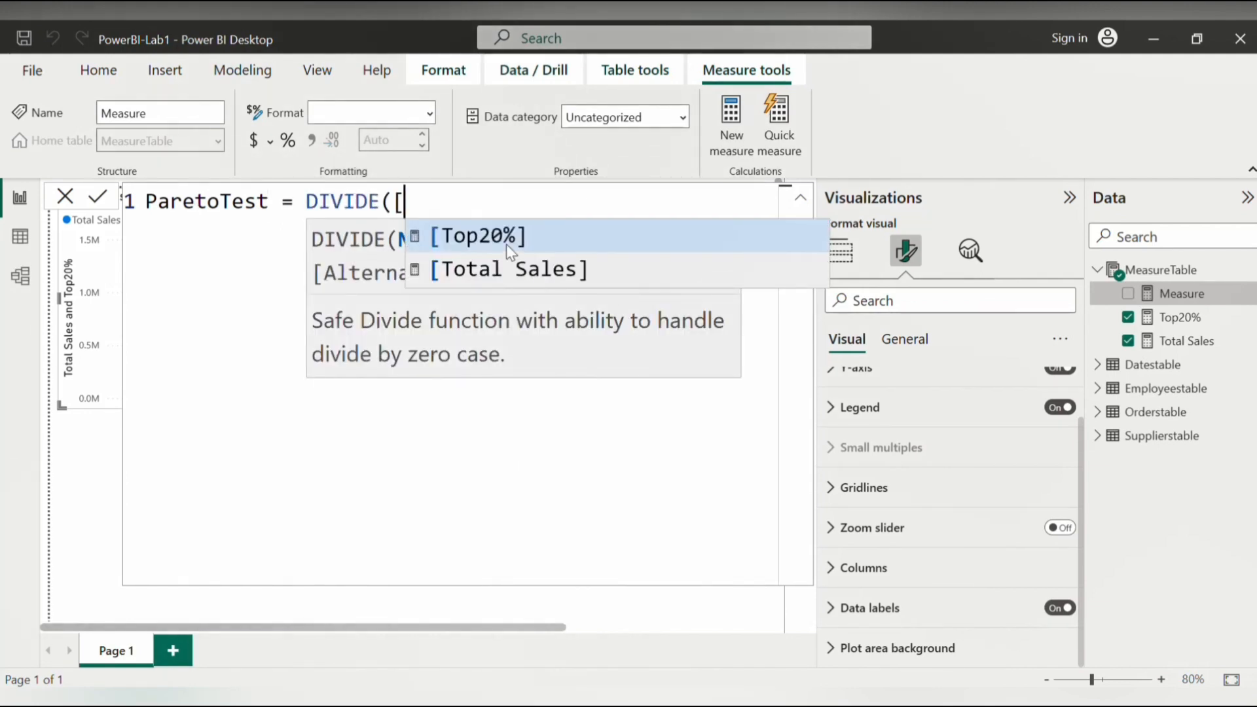
{"action": "left_click", "coordinate": [506, 245]}
{"action": "type", "text": ","}
{"action": "type", "text": "[T"}
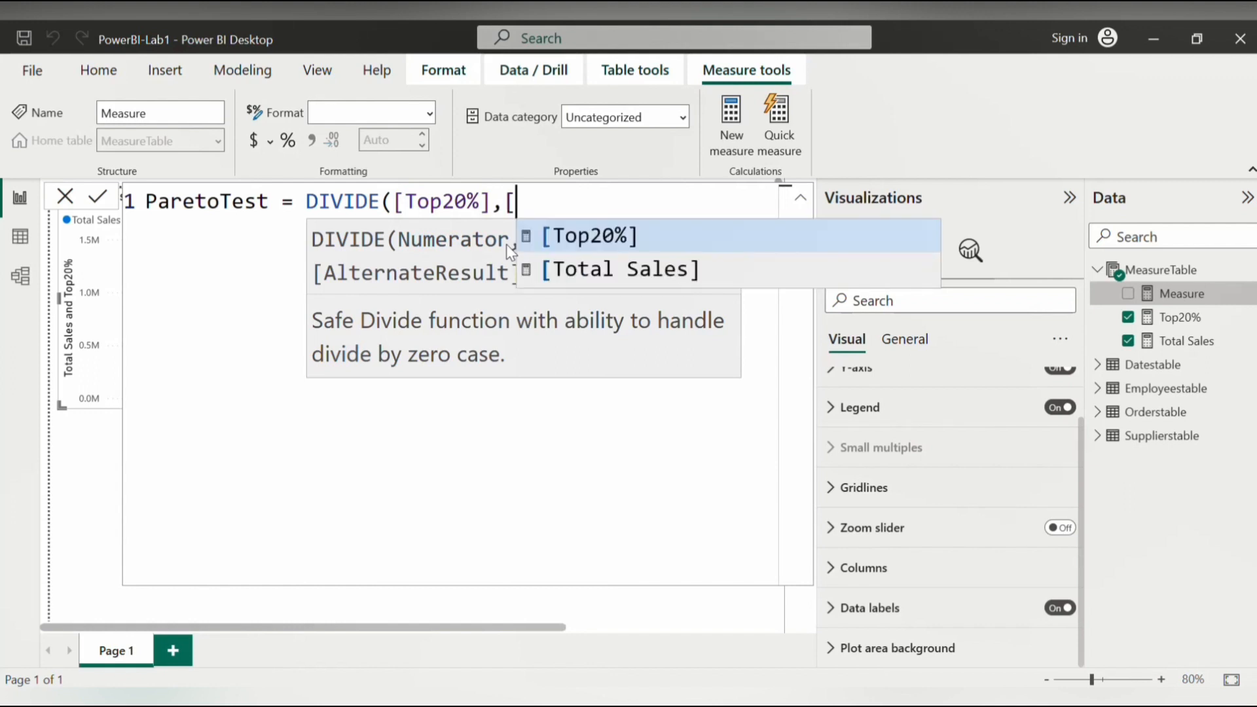
{"action": "key", "text": "Down"}
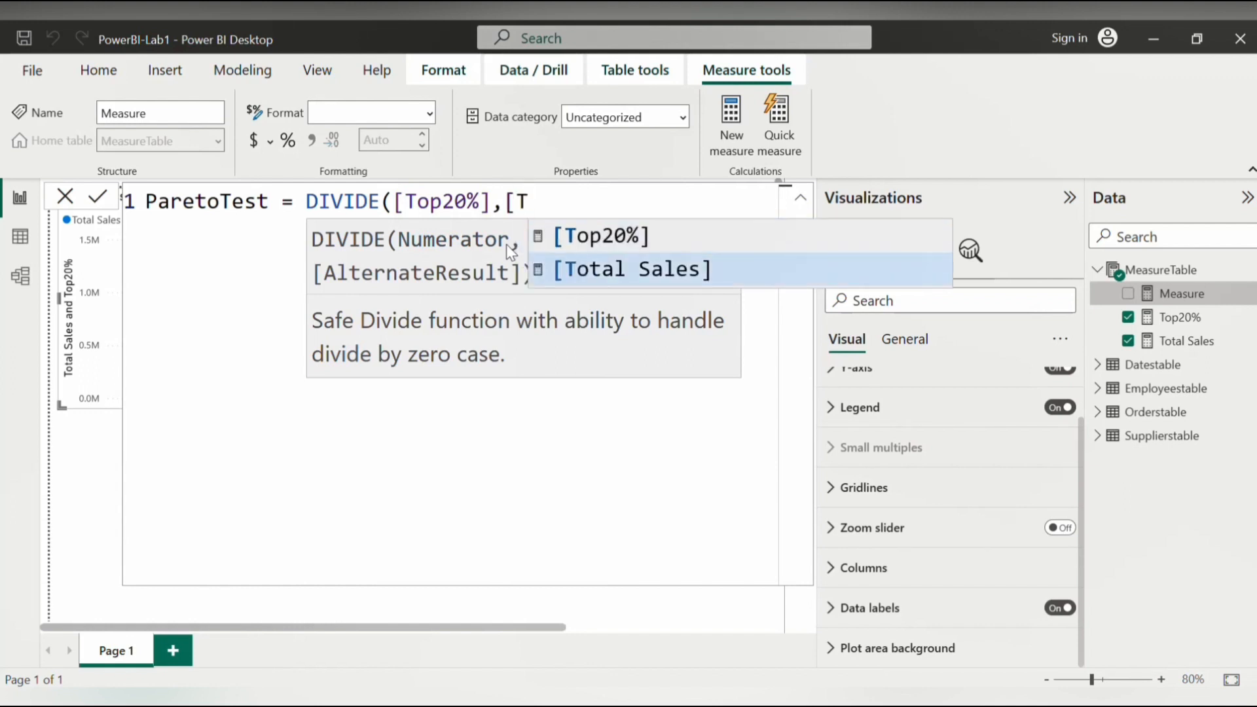
{"action": "key", "text": "Tab"}
Give DIVIDE the alternate result "Not Available", close the function and commit the ParetoTest measure
{"action": "type", "text": ","}
{"action": "type", "text": "\"Not A"}
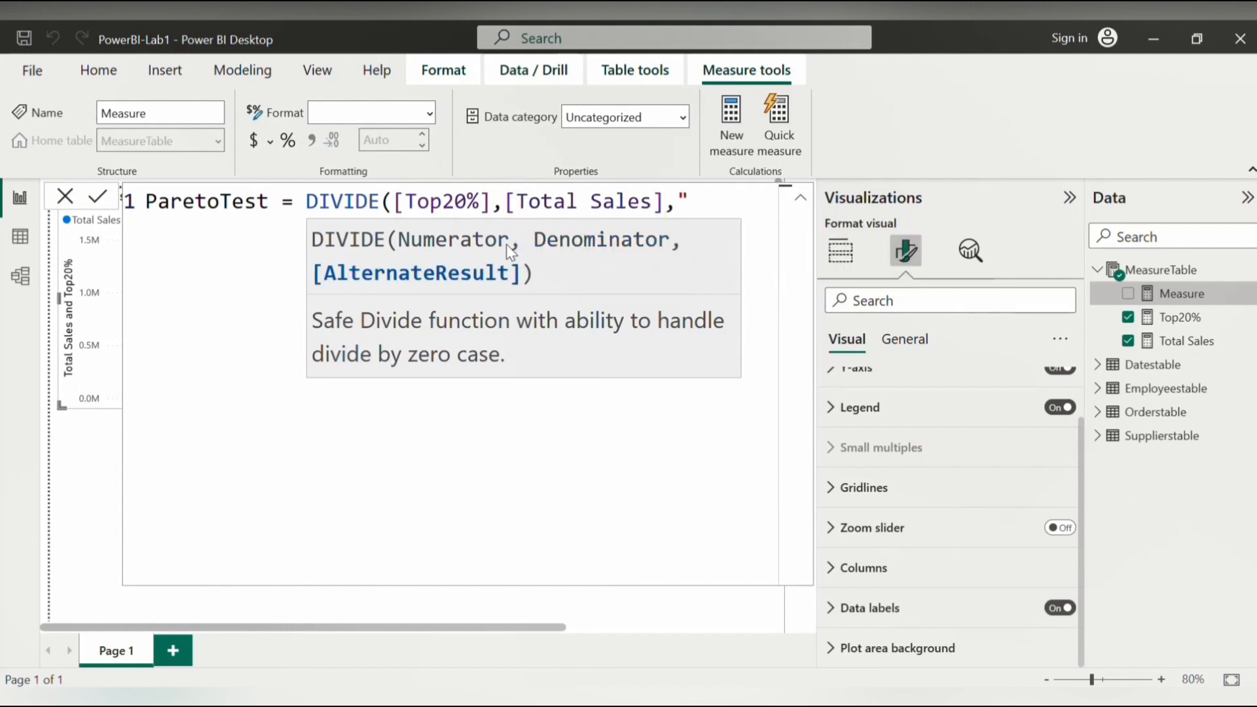
{"action": "type", "text": "va"}
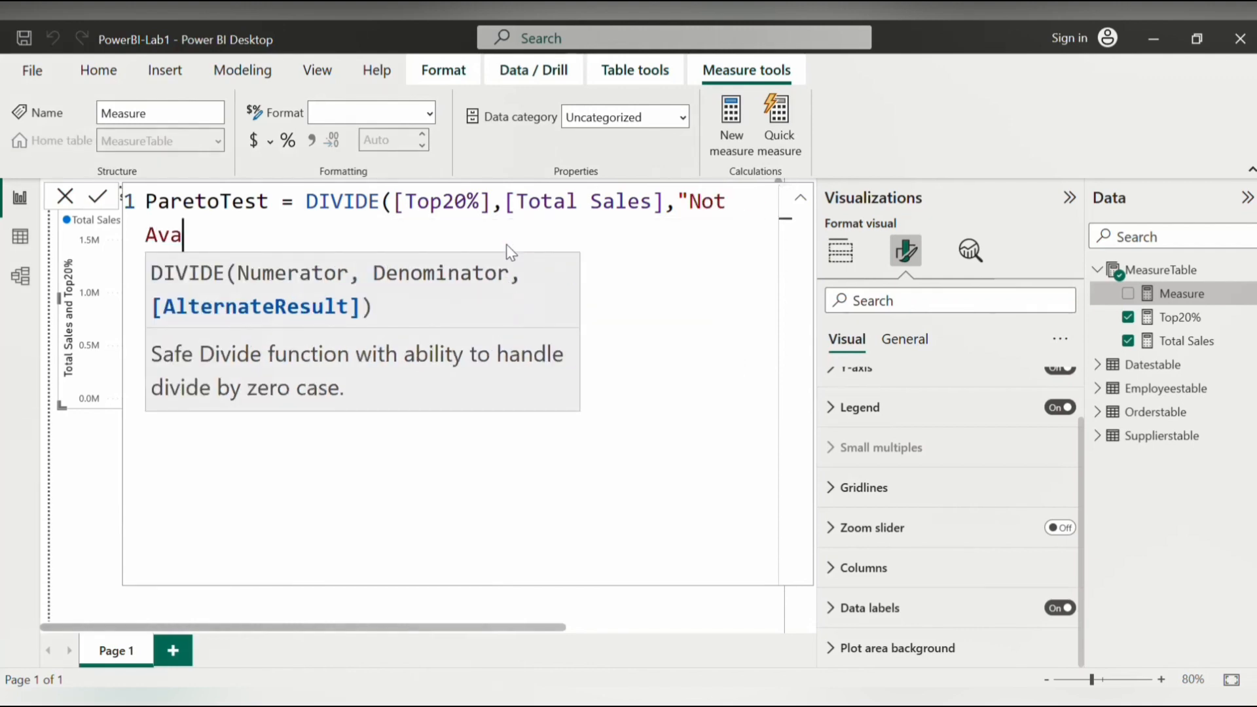
{"action": "type", "text": "ilable\")"}
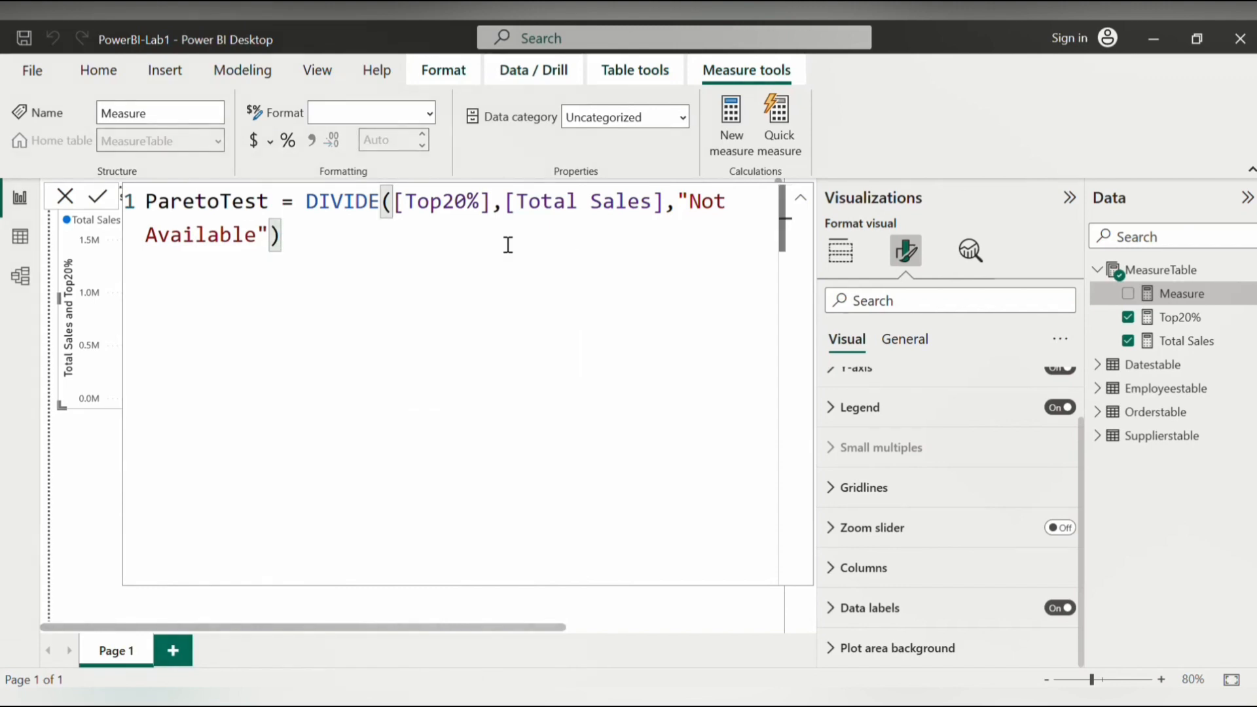
{"action": "key", "text": "Return"}
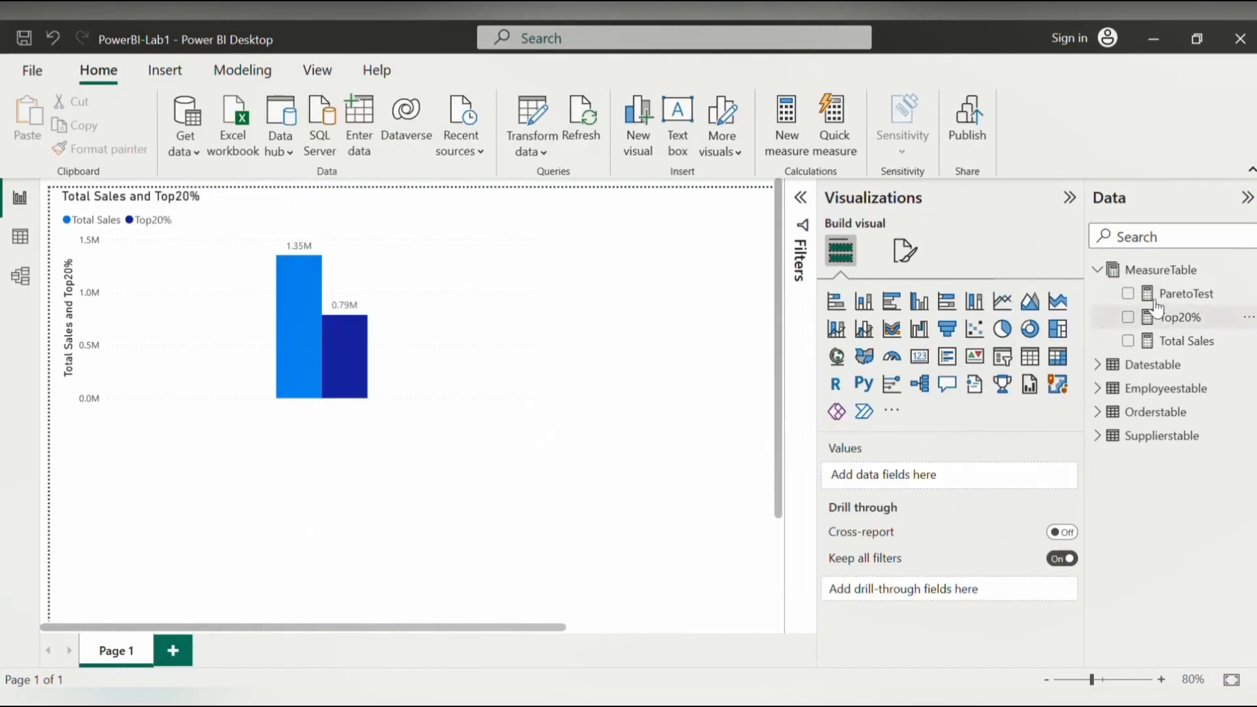
Show ParetoTest in a new card visual and format the measure as a percentage
{"action": "left_click", "coordinate": [1128, 295]}
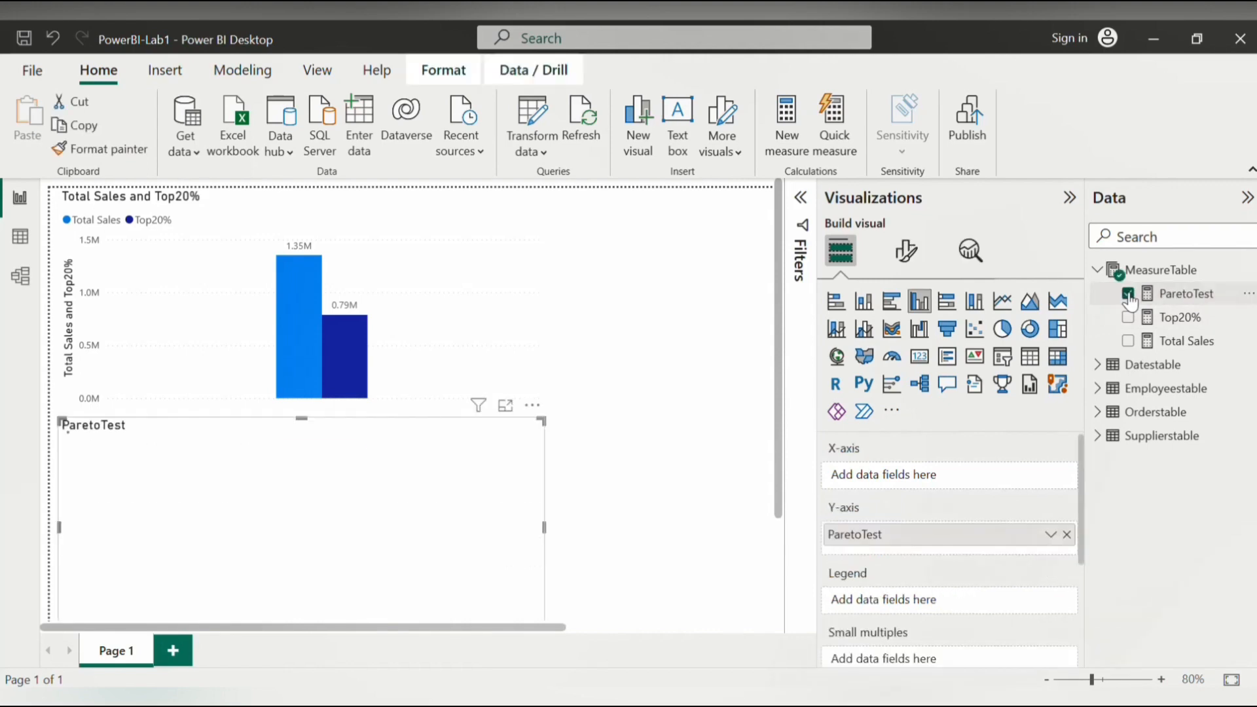
{"action": "left_click", "coordinate": [920, 357]}
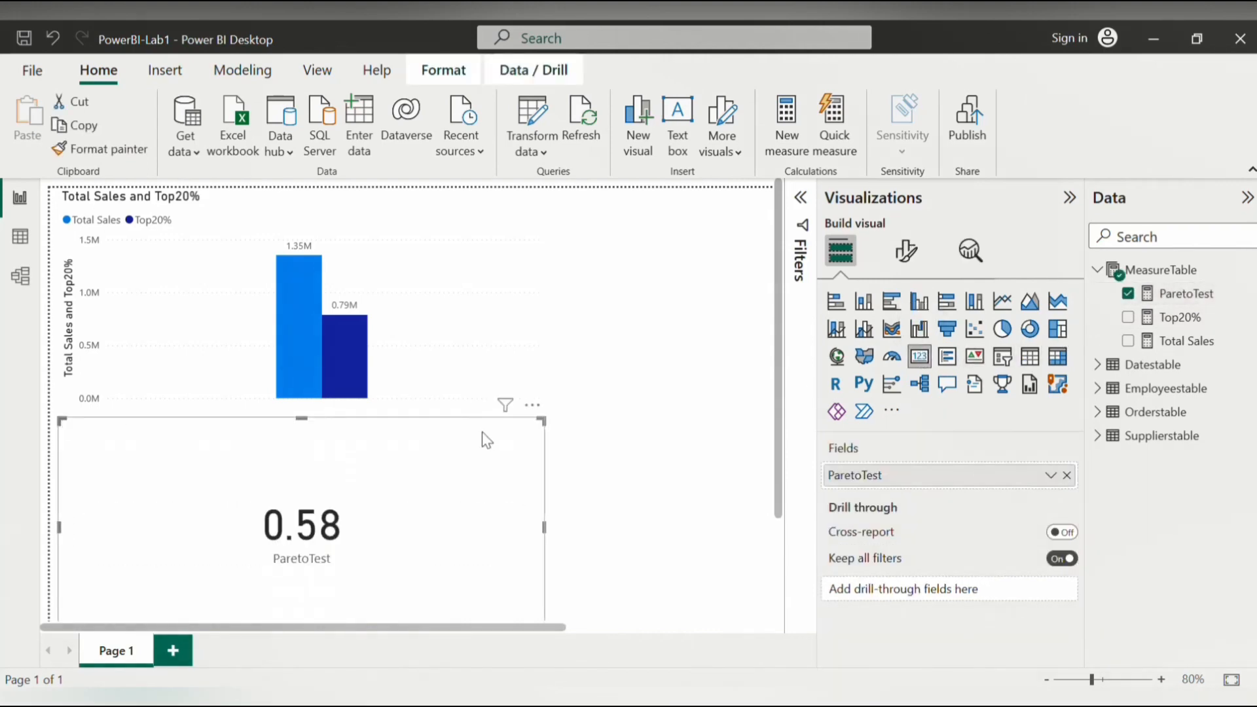
{"action": "left_click", "coordinate": [1186, 293]}
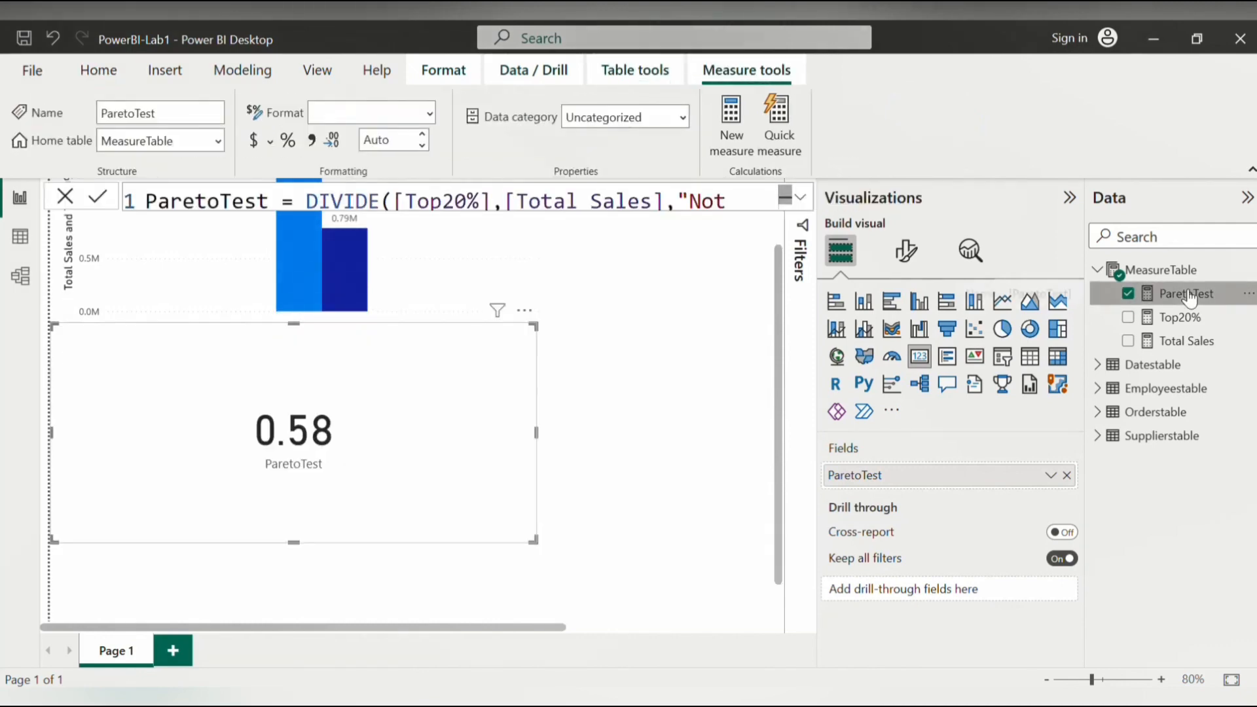
{"action": "left_click", "coordinate": [287, 141]}
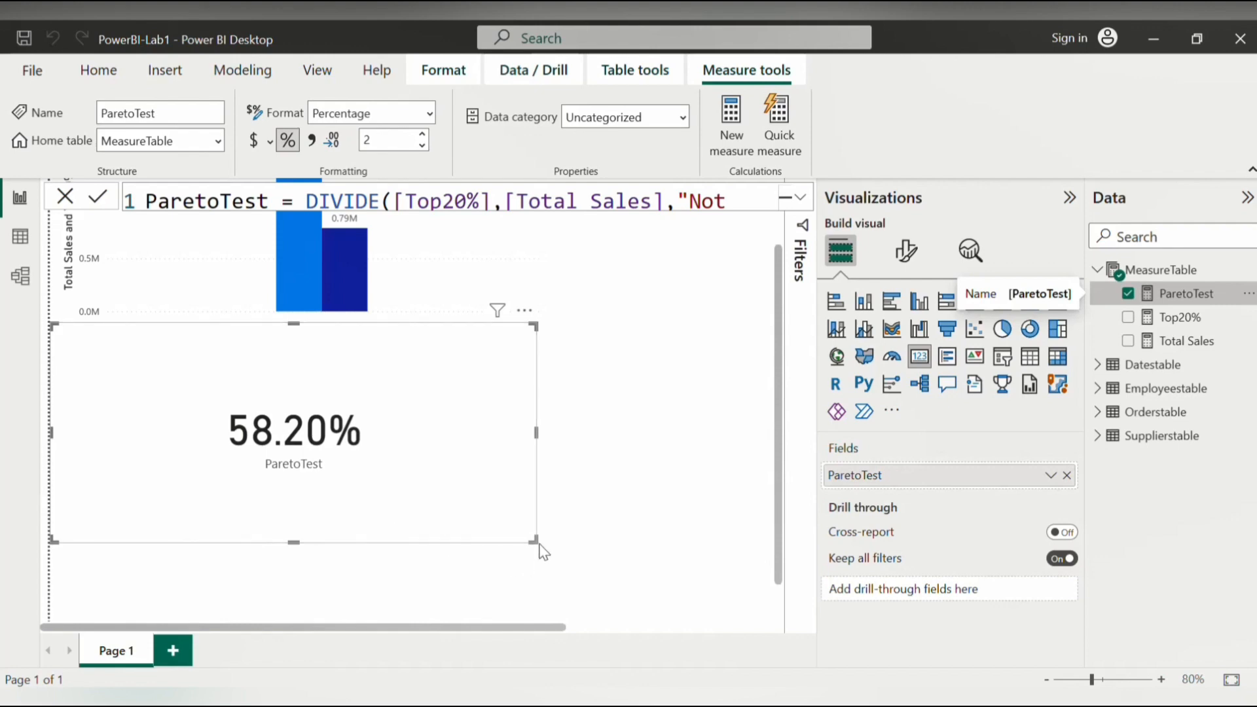
Shrink the ParetoTest card to a compact size below the column chart and deselect it
{"action": "left_click_drag", "start_coordinate": [521, 532], "coordinate": [357, 429]}
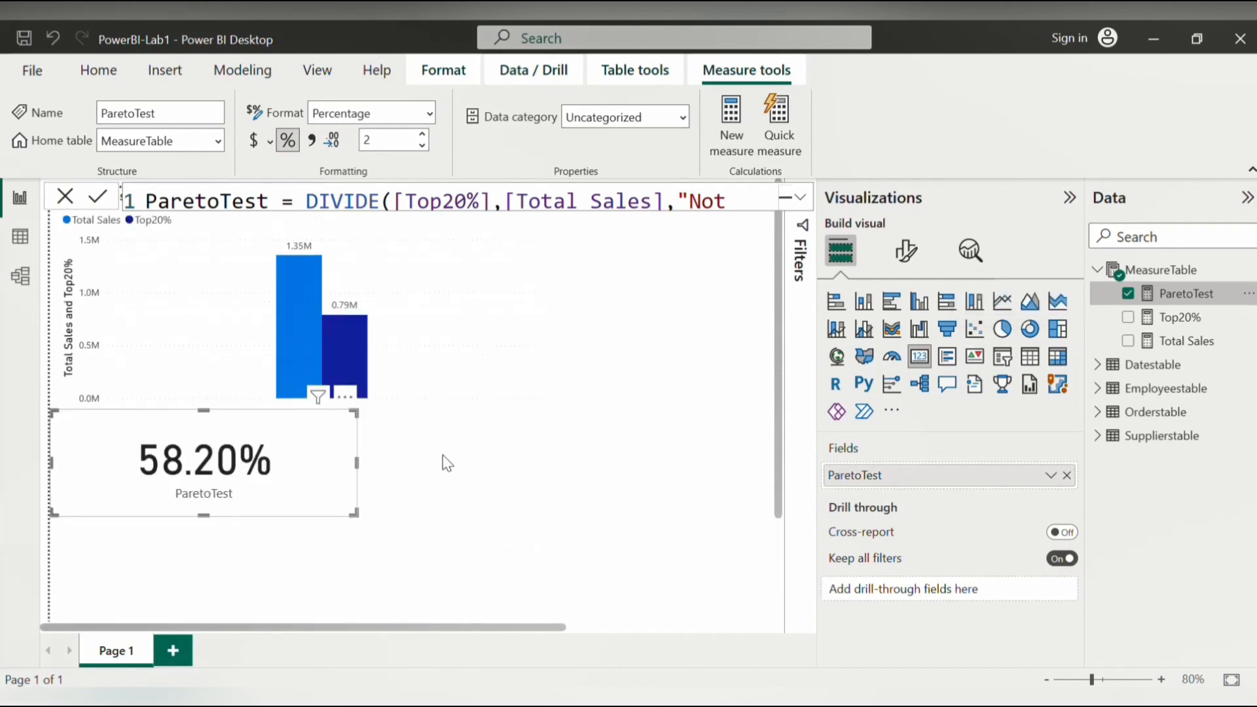
{"action": "left_click", "coordinate": [570, 370]}
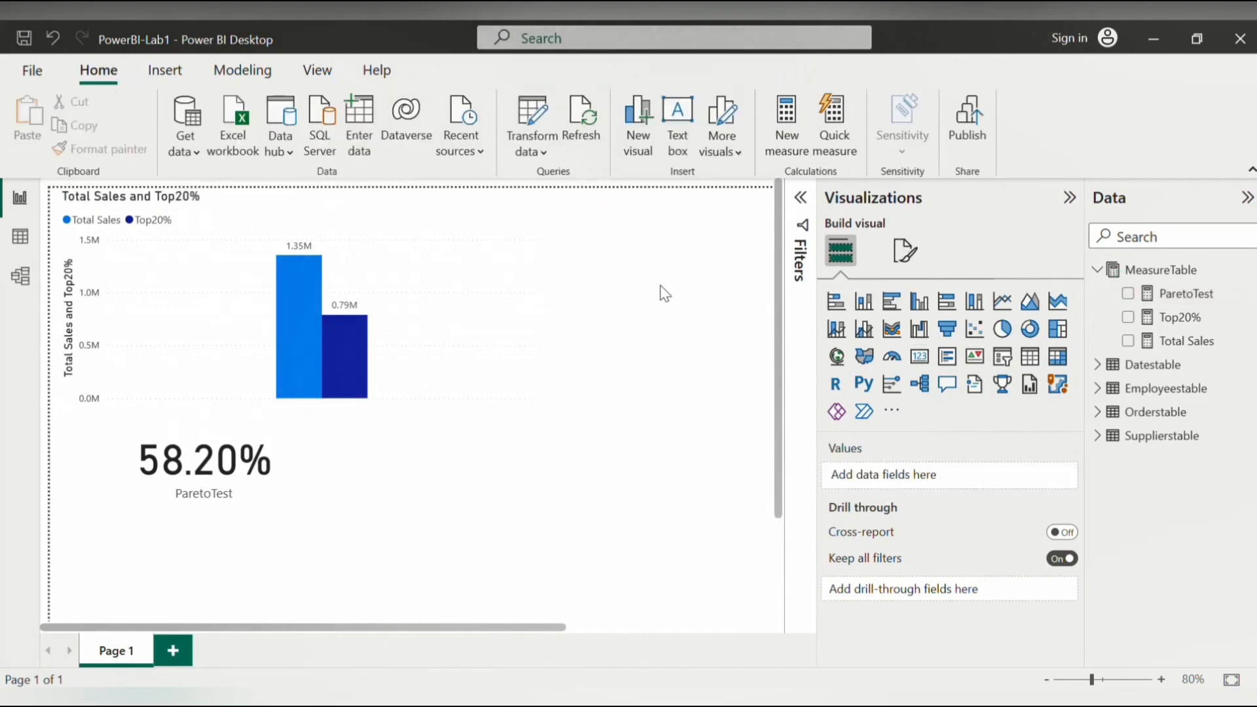